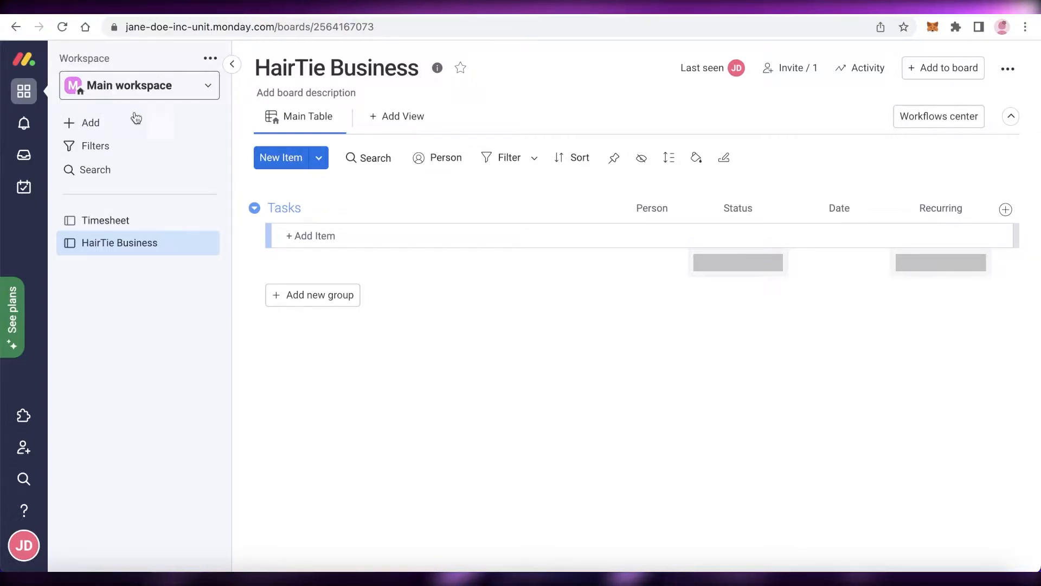
Add the items "Find investor", "contact supplier" and "hire marketing staff" to the Tasks group of the HairTie Business board
left_click(379, 240)
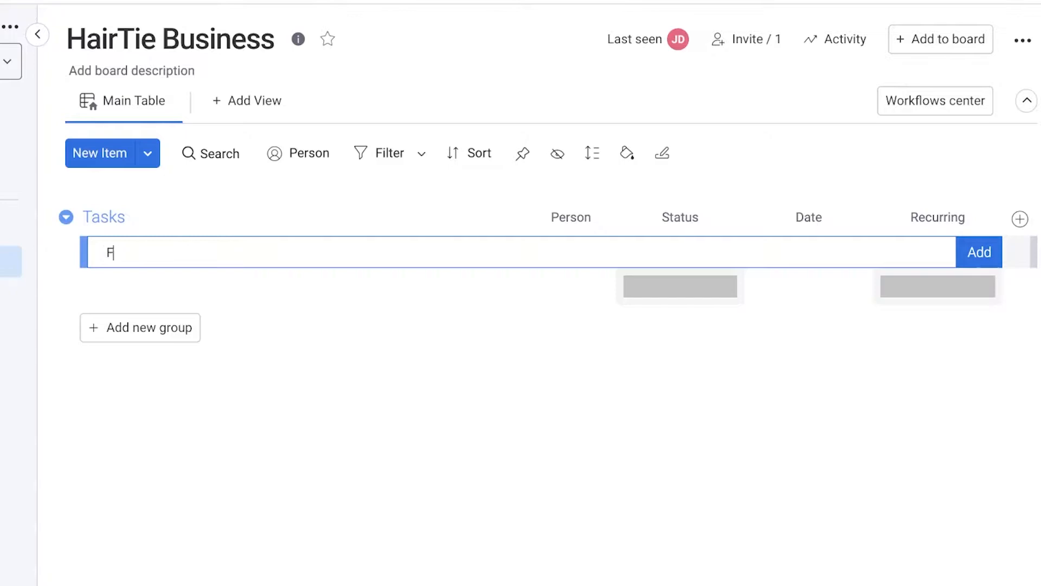
type("Find investor")
key("Return")
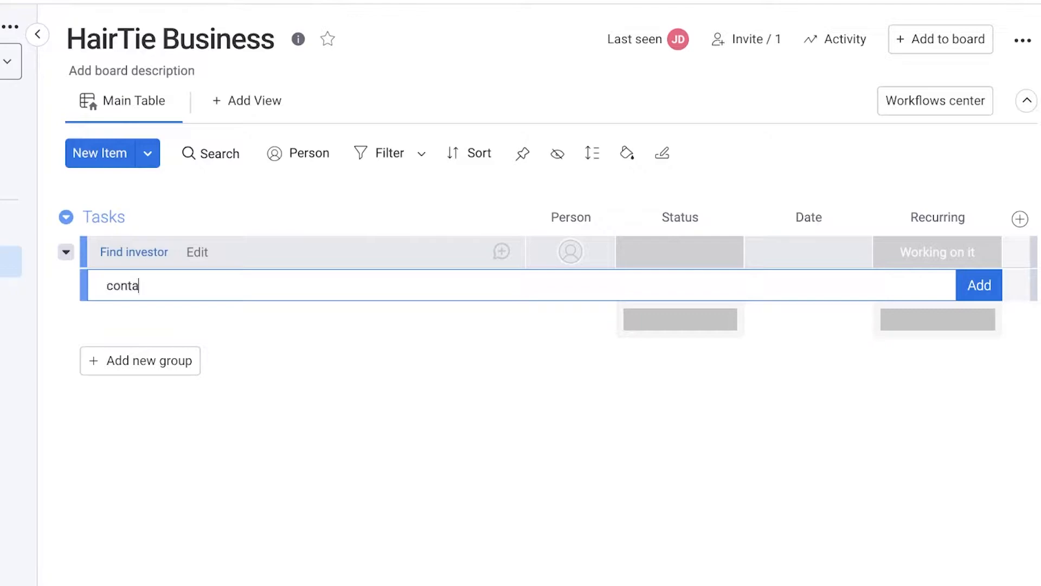
type("supplier")
key("Return")
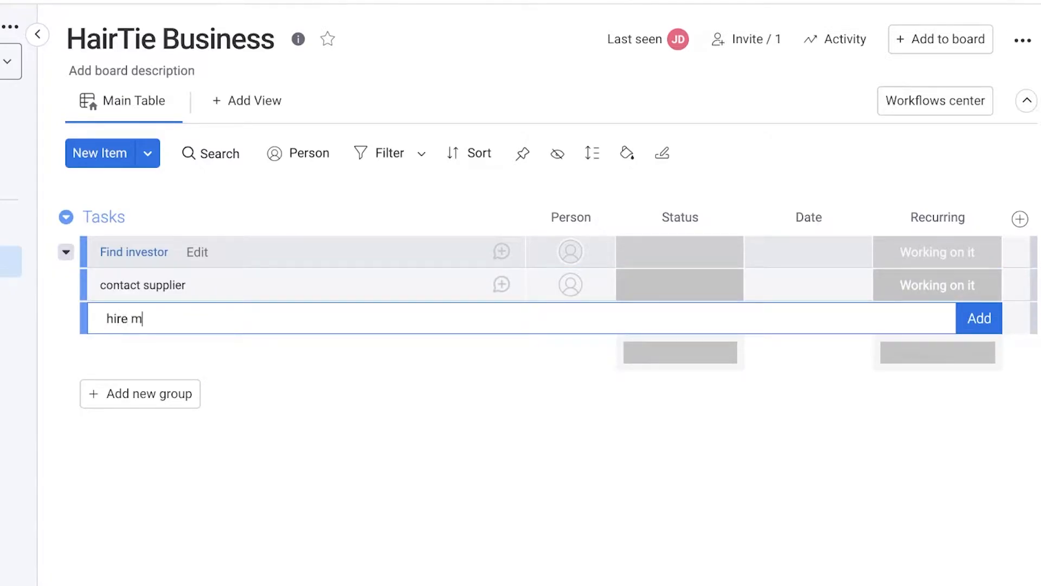
type("hire marketing staff")
key("Return")
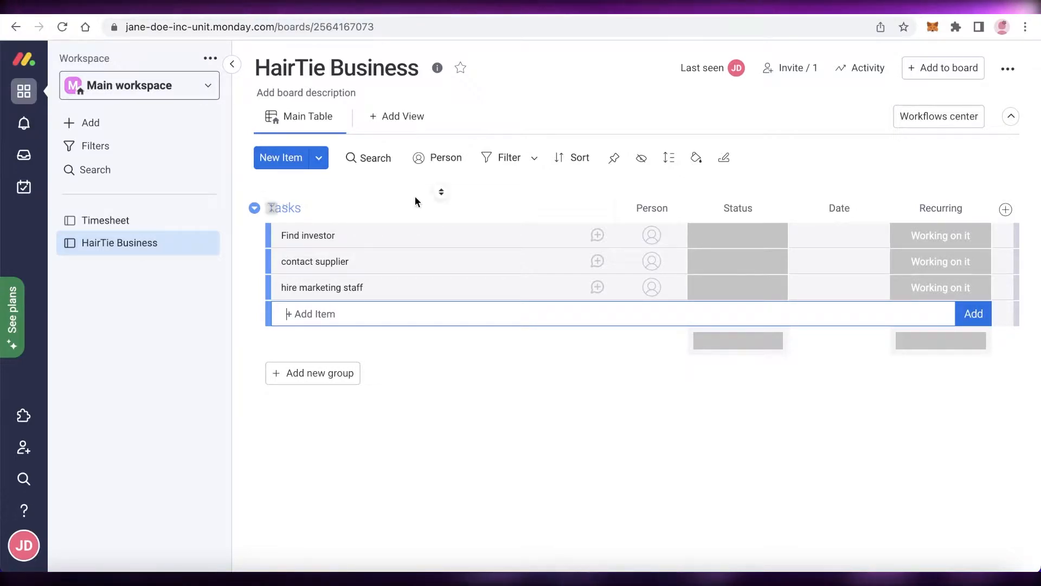
left_click(421, 430)
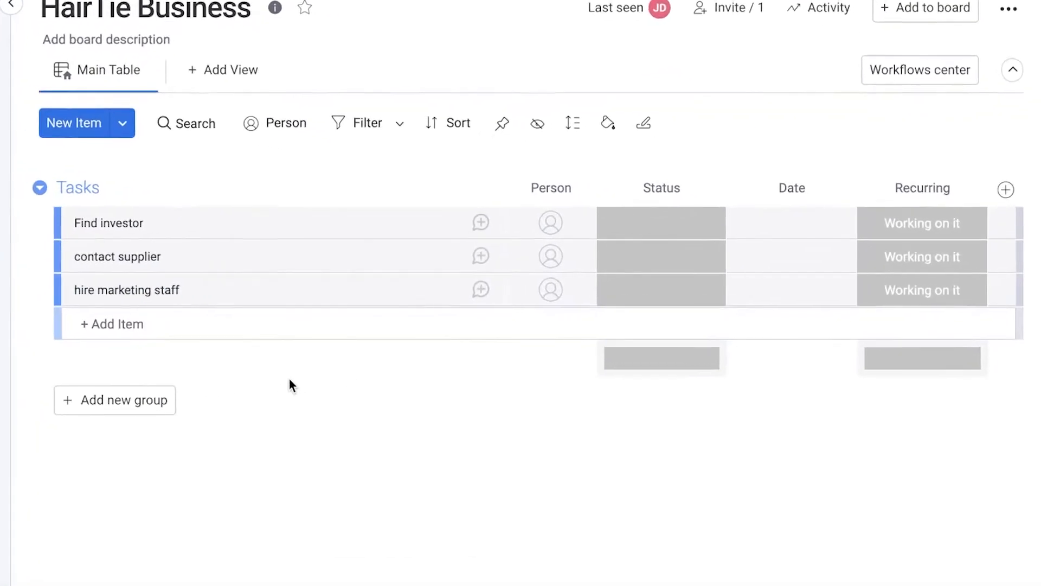
Open the Workflows center and look through the trigger options for an automation built from scratch
left_click(899, 57)
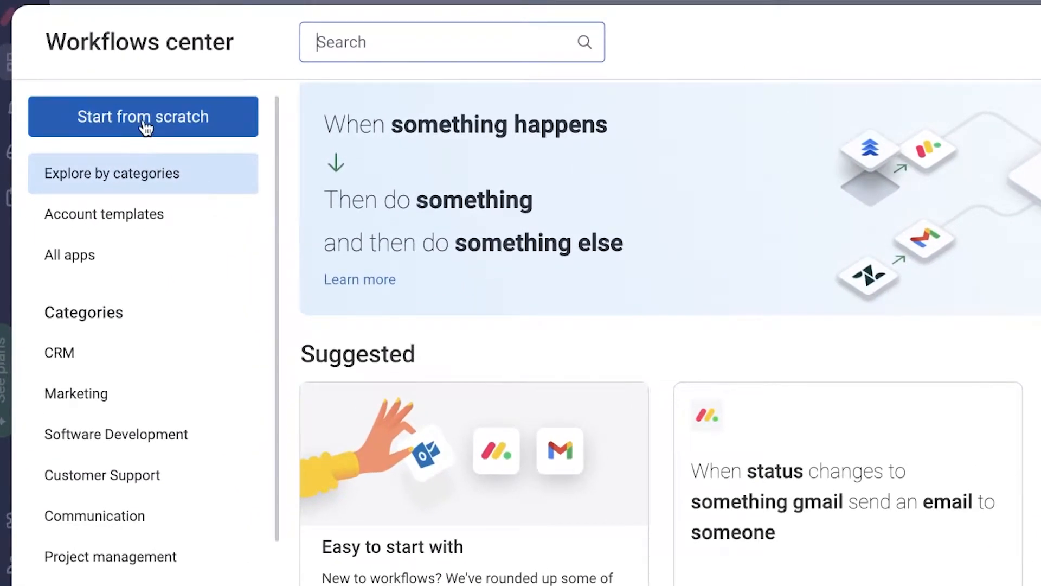
left_click(145, 128)
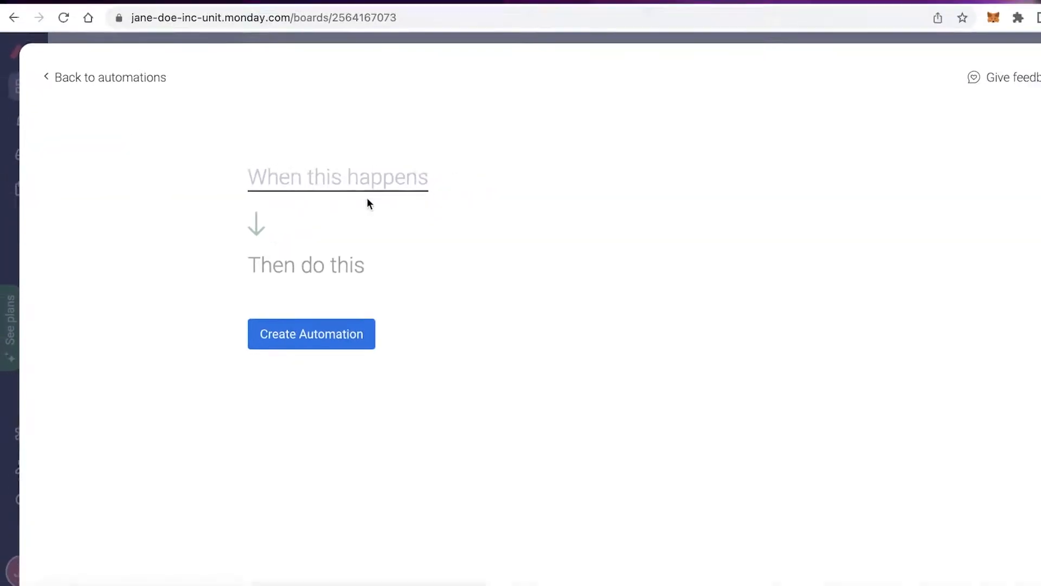
left_click(342, 178)
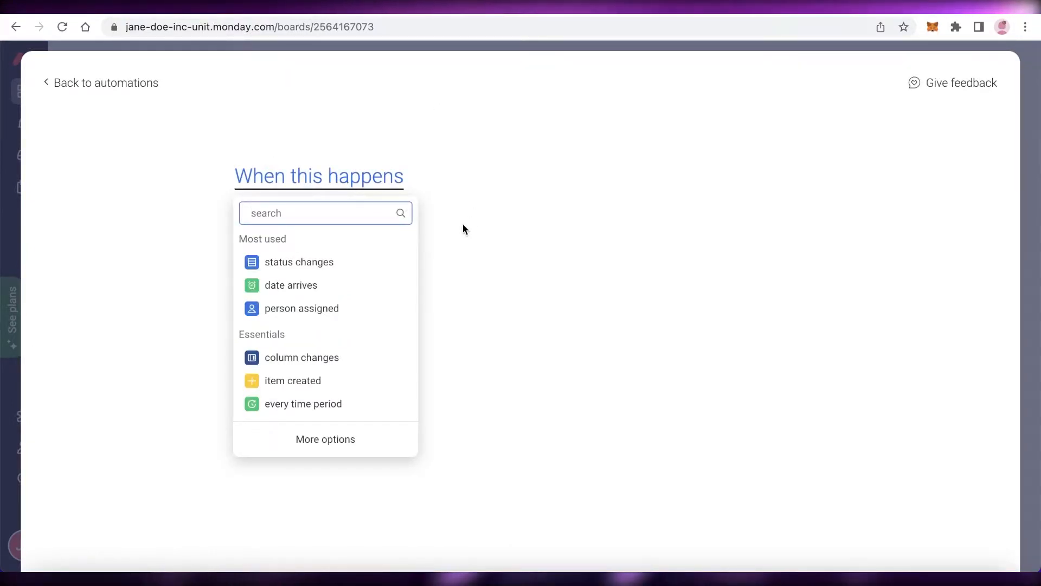
left_click(120, 76)
Search the Workflows center for "email" and review the matching automation templates
left_click(286, 82)
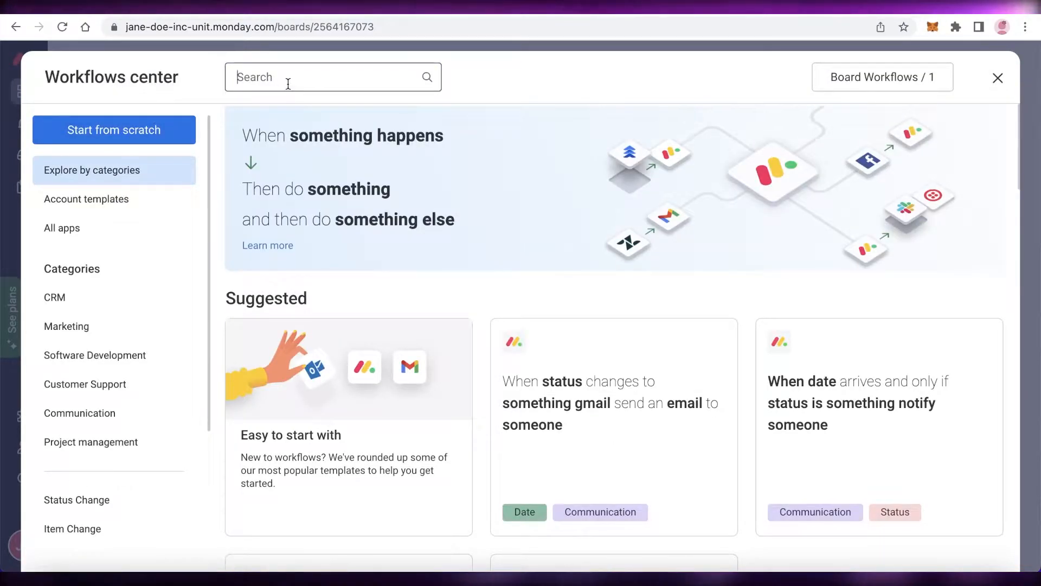
type("email")
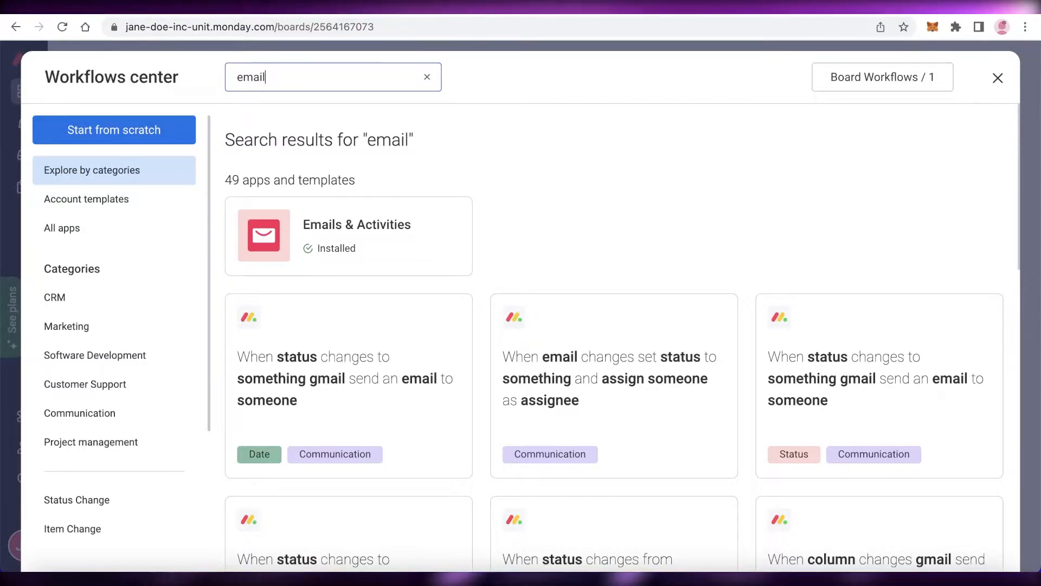
scroll(411, 263, "down", 6)
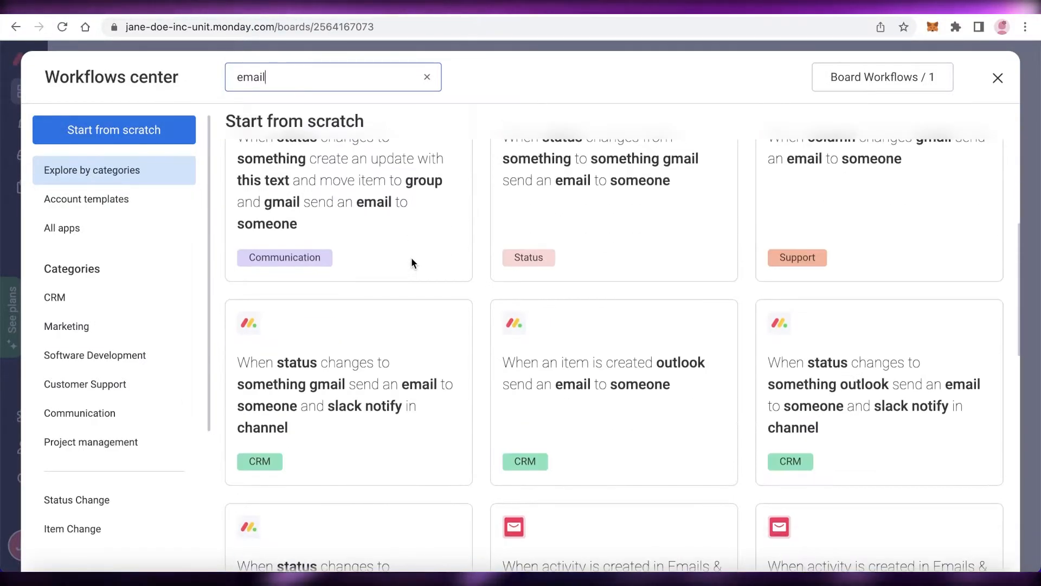
scroll(379, 265, "up", 6)
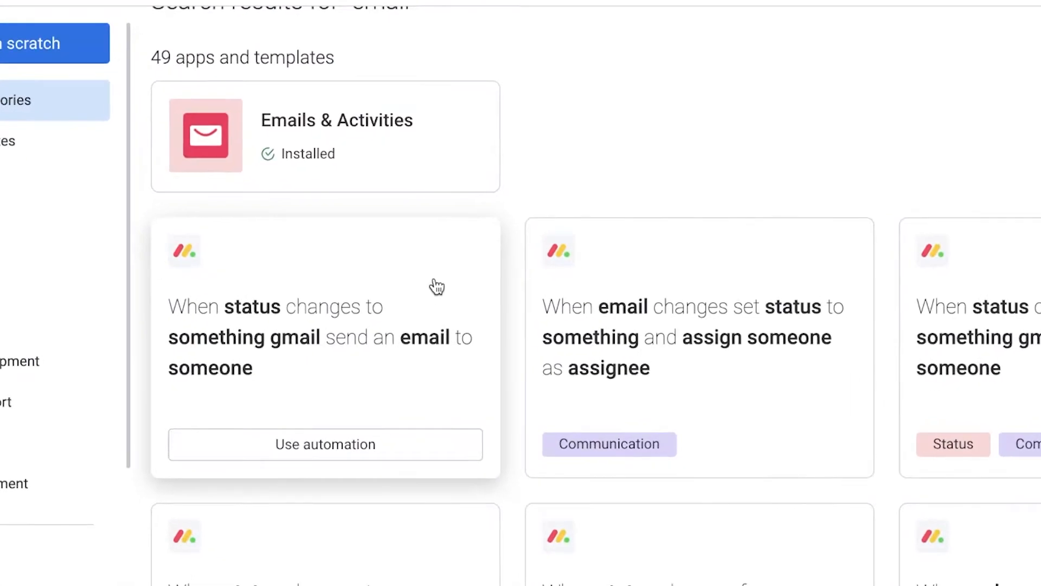
scroll(916, 260, "down", 4)
scroll(368, 245, "down", 15)
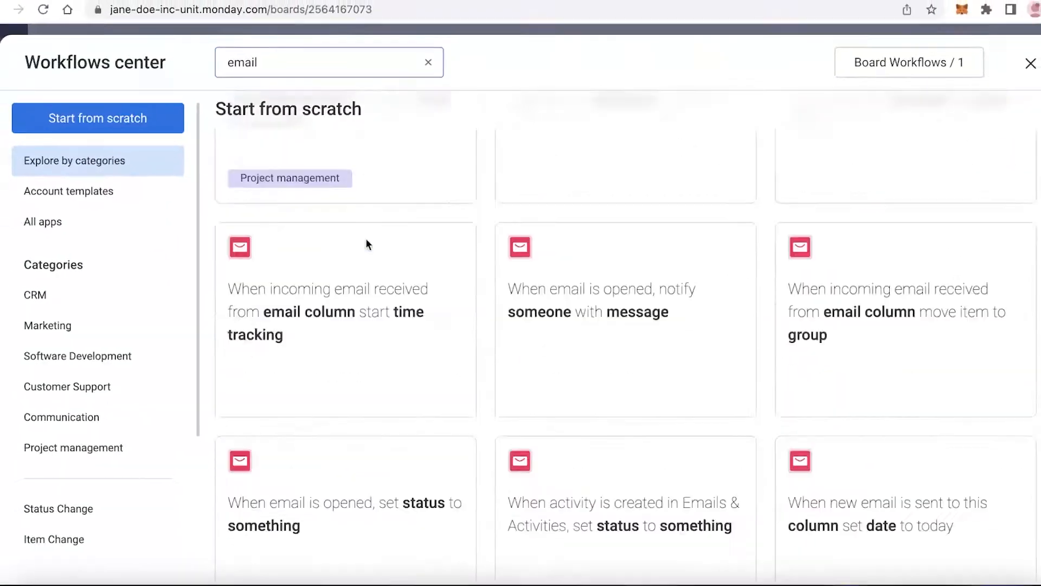
scroll(576, 288, "down", 15)
scroll(576, 288, "up", 12)
scroll(576, 287, "down", 6)
scroll(576, 287, "up", 5)
scroll(574, 281, "down", 10)
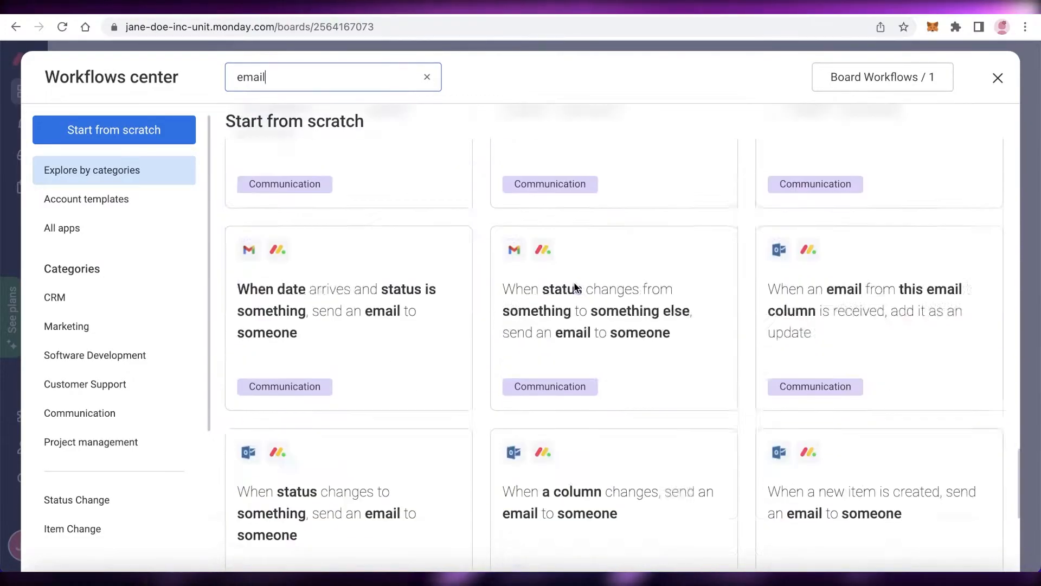
scroll(575, 288, "up", 1)
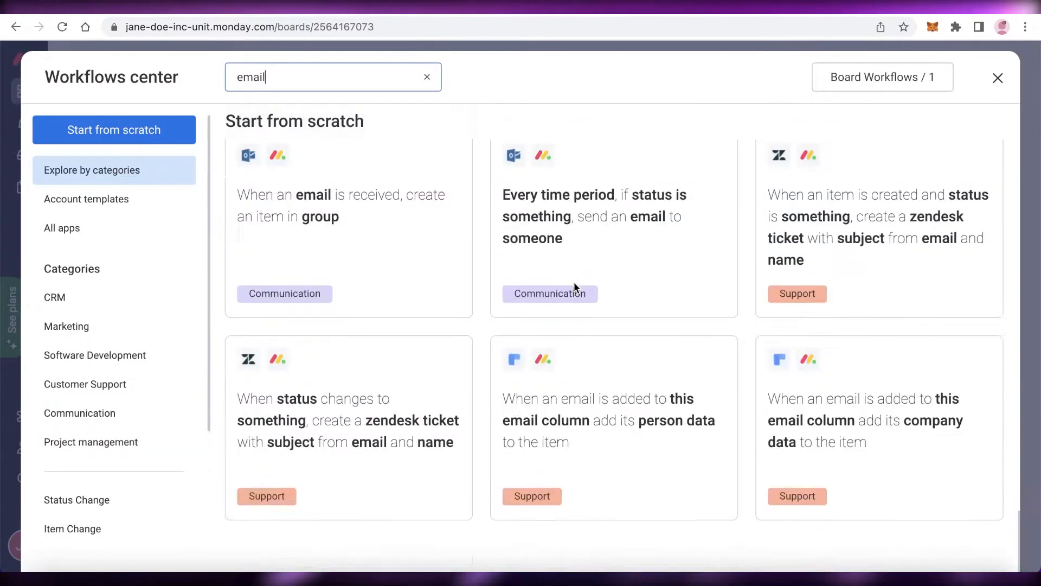
scroll(574, 288, "down", 1)
scroll(575, 288, "up", 10)
scroll(575, 286, "up", 15)
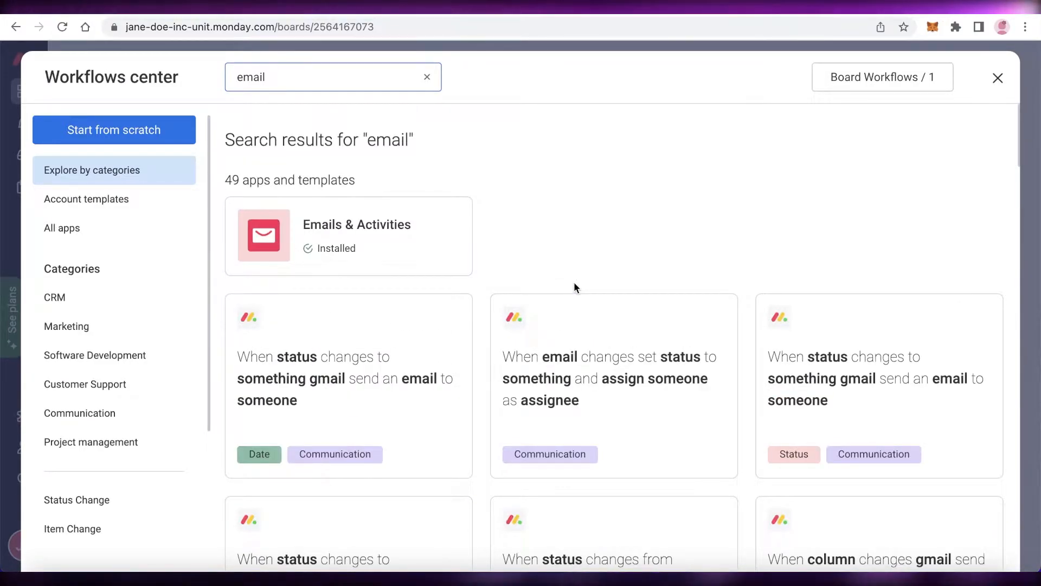
scroll(574, 282, "down", 8)
scroll(760, 240, "up", 8)
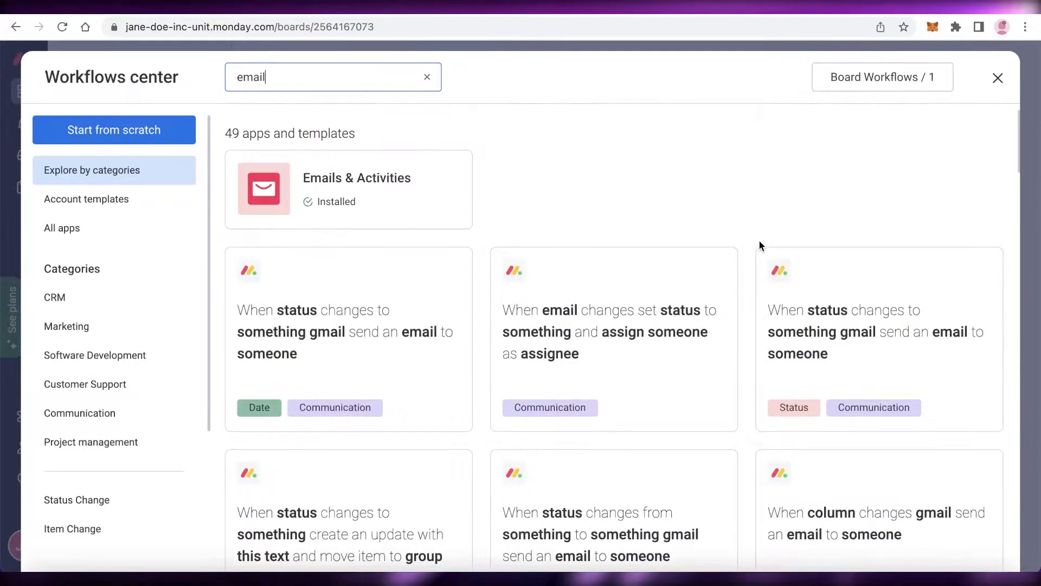
scroll(759, 239, "down", 10)
scroll(407, 298, "up", 1)
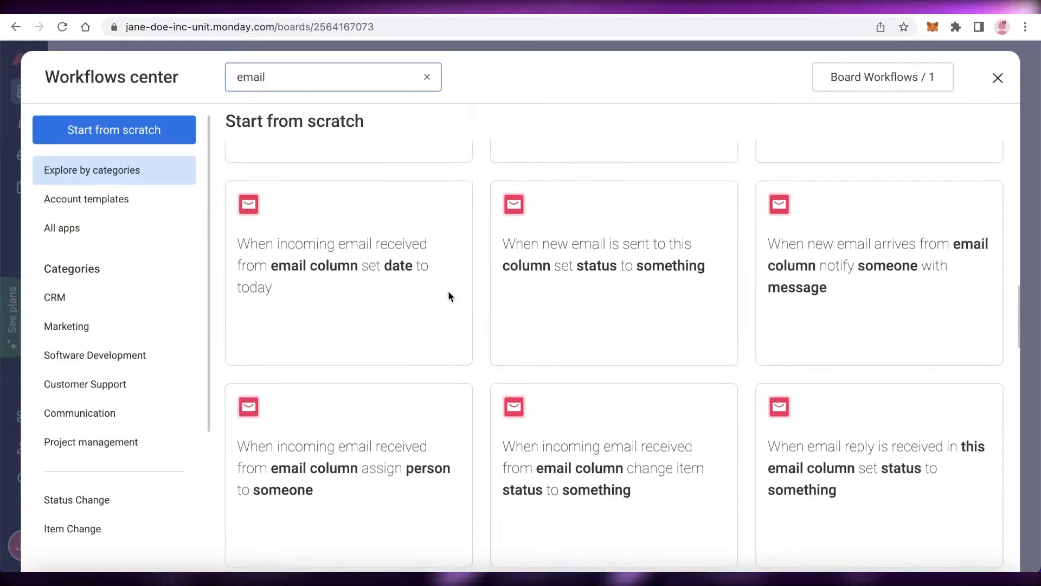
scroll(575, 288, "down", 5)
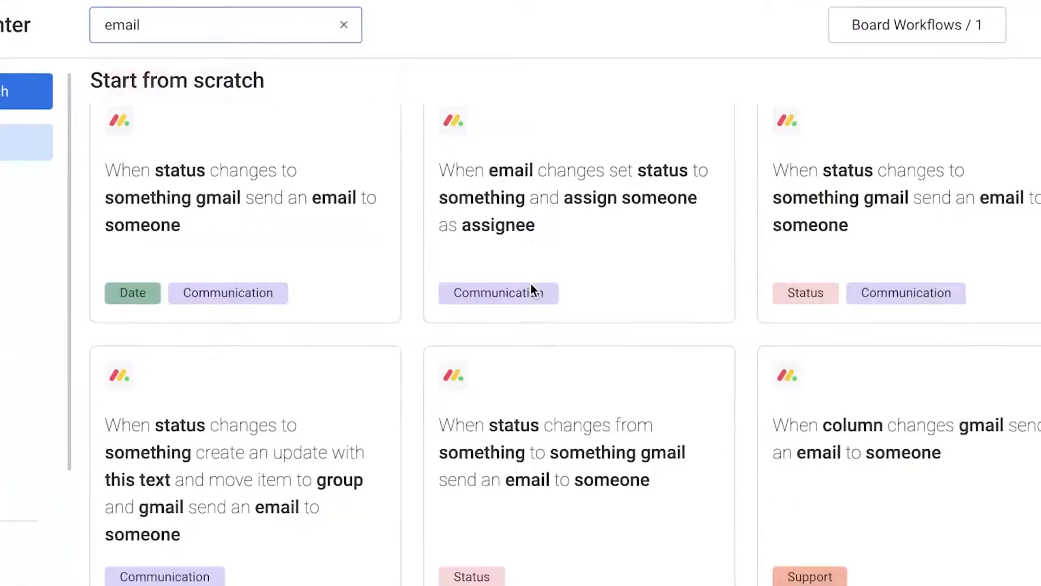
Use the Gmail template for a status changing from one value to another, with Status going from Working on it to Stuck as trigger
scroll(530, 287, "down", 3)
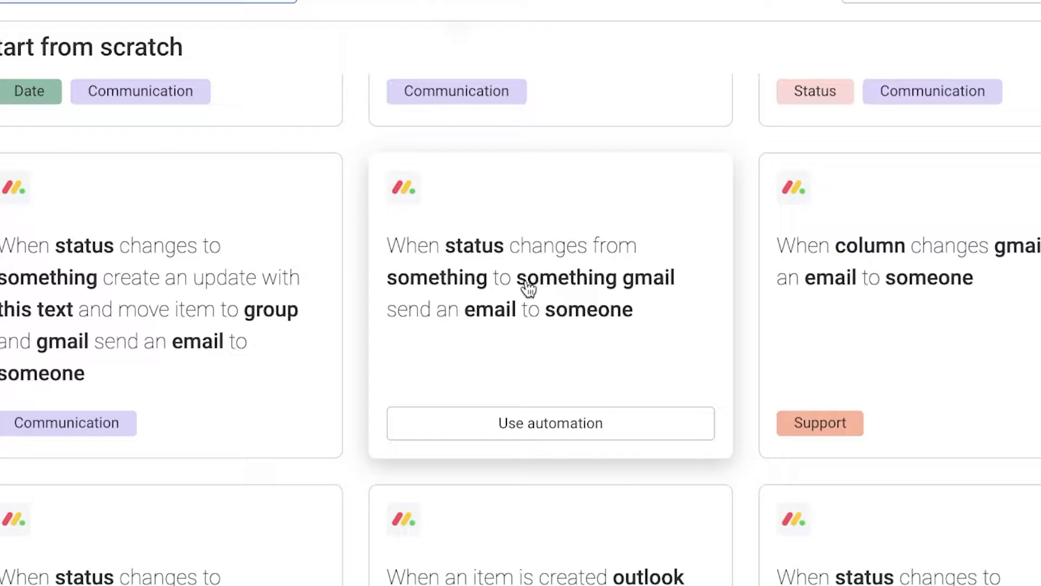
left_click(522, 423)
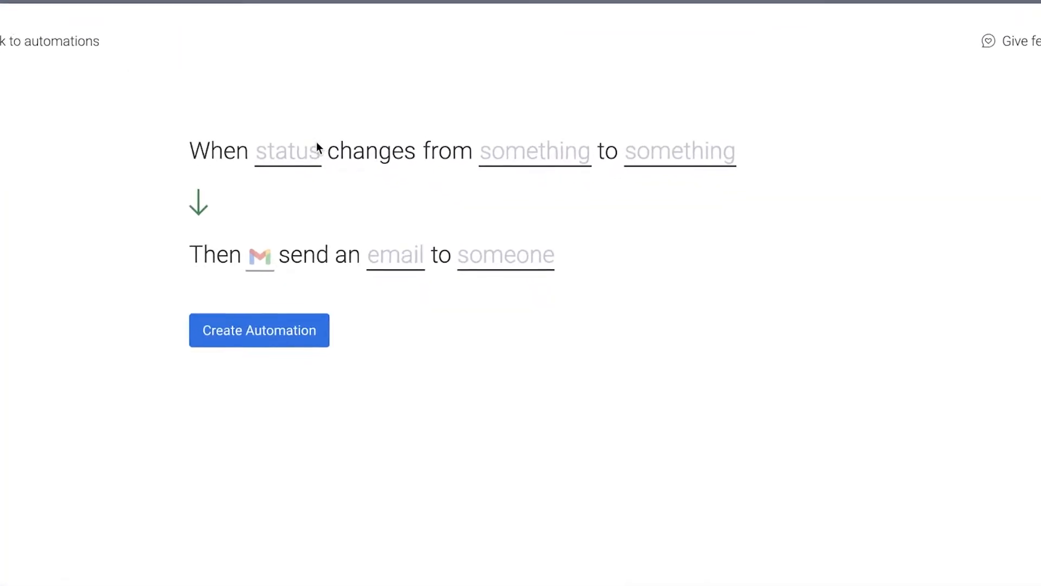
left_click(305, 157)
left_click(309, 221)
left_click(534, 240)
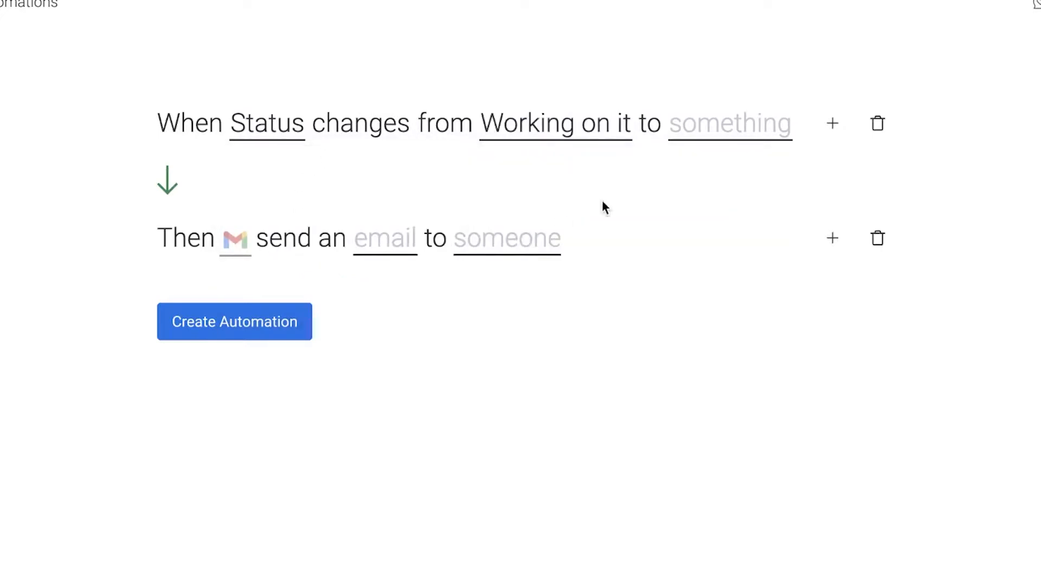
left_click(702, 137)
left_click(701, 270)
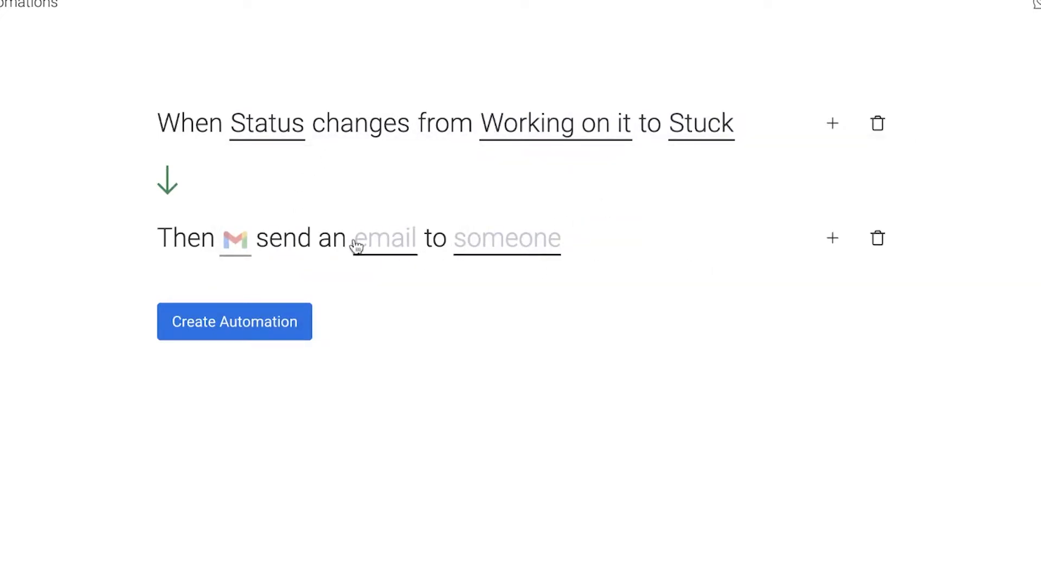
Compose the automation's email with the subject "ALERT PROJECT STUCK" and the body "XYZ"
left_click(236, 240)
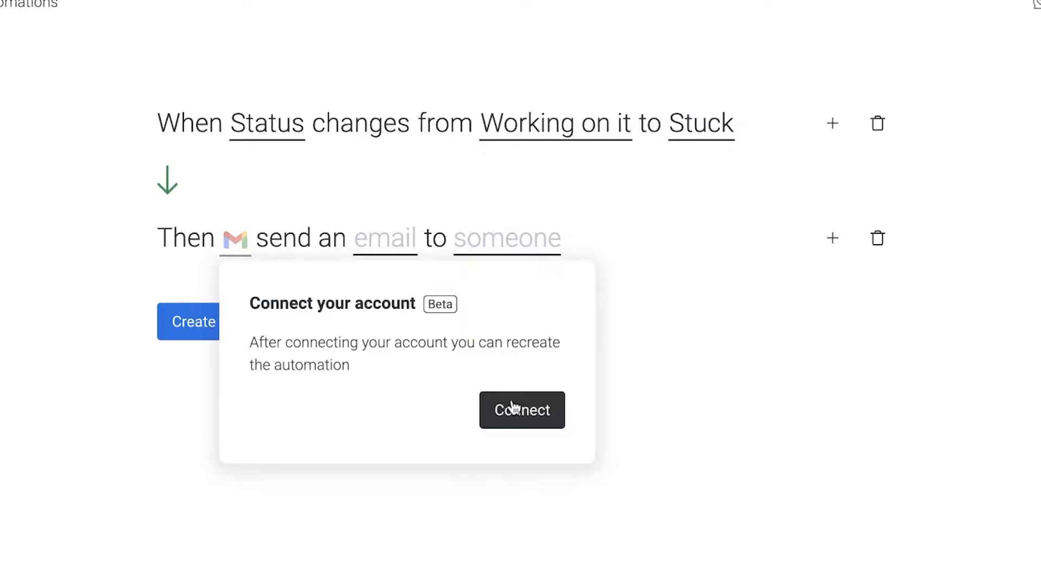
left_click(411, 206)
left_click(382, 250)
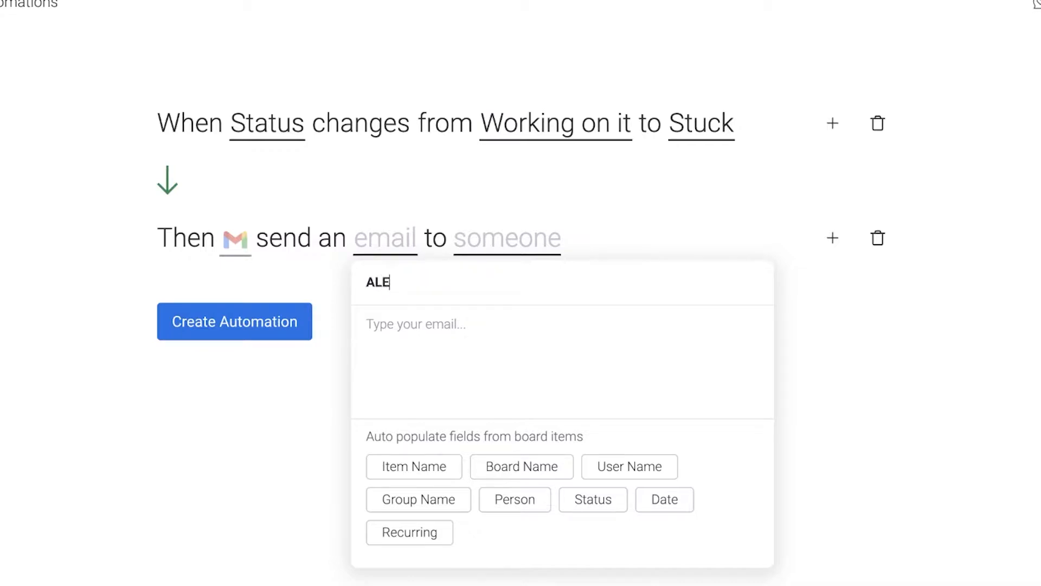
type("ALERT PROJECT")
key("super+space")
key("Escape")
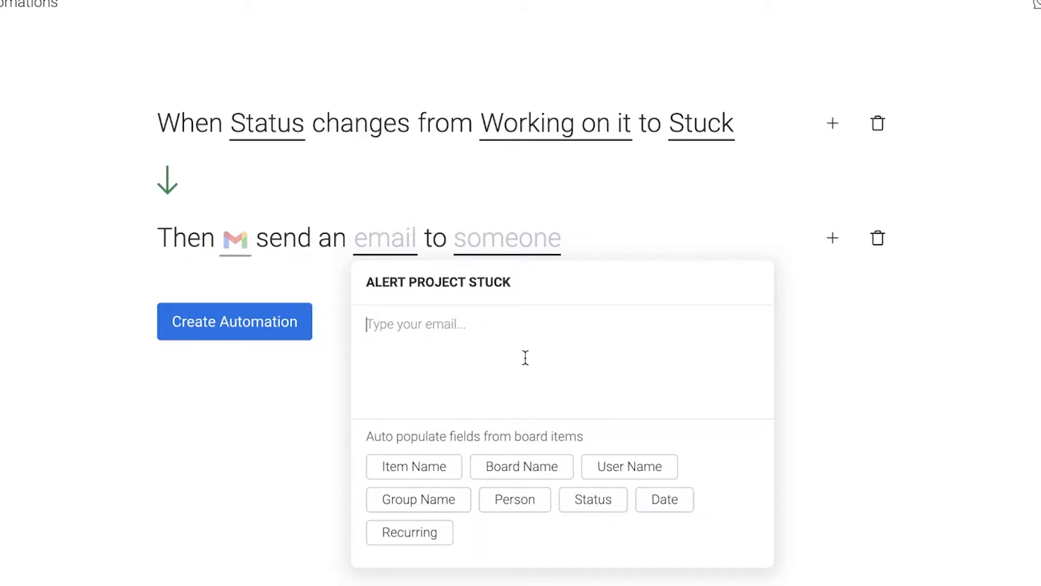
left_click(526, 357)
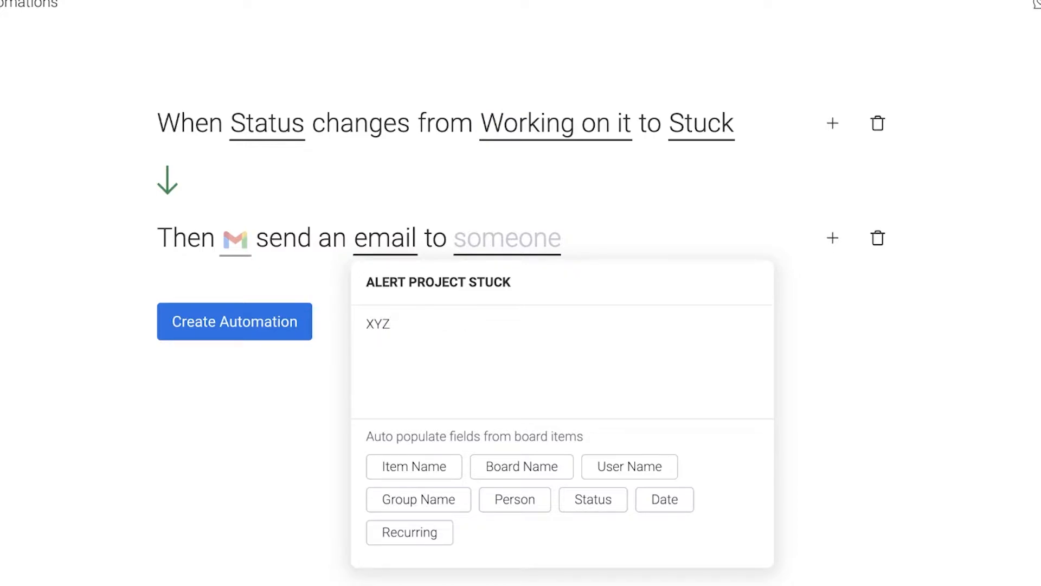
left_click(549, 225)
left_click(539, 237)
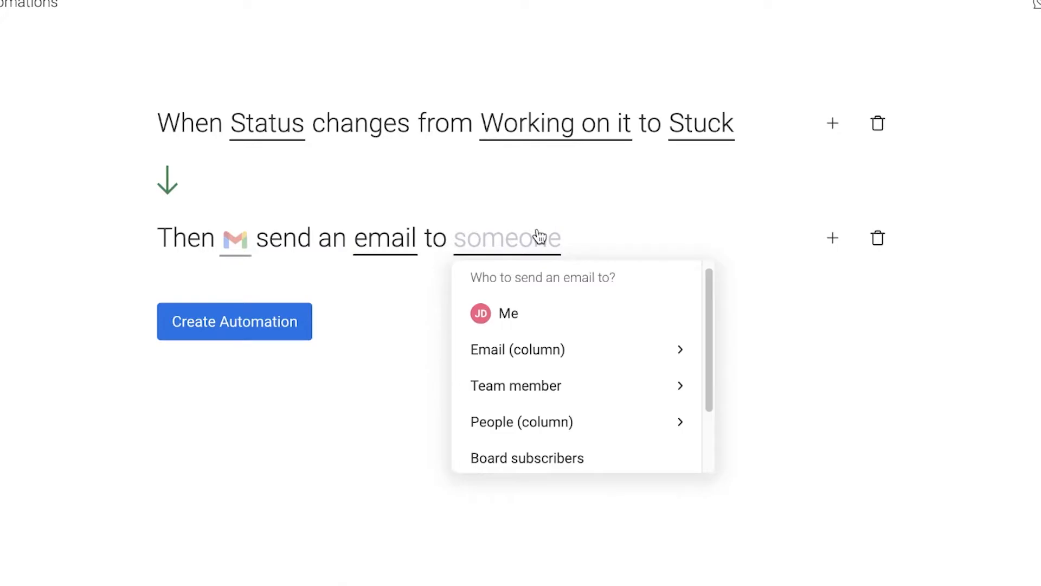
left_click(544, 354)
left_click(544, 337)
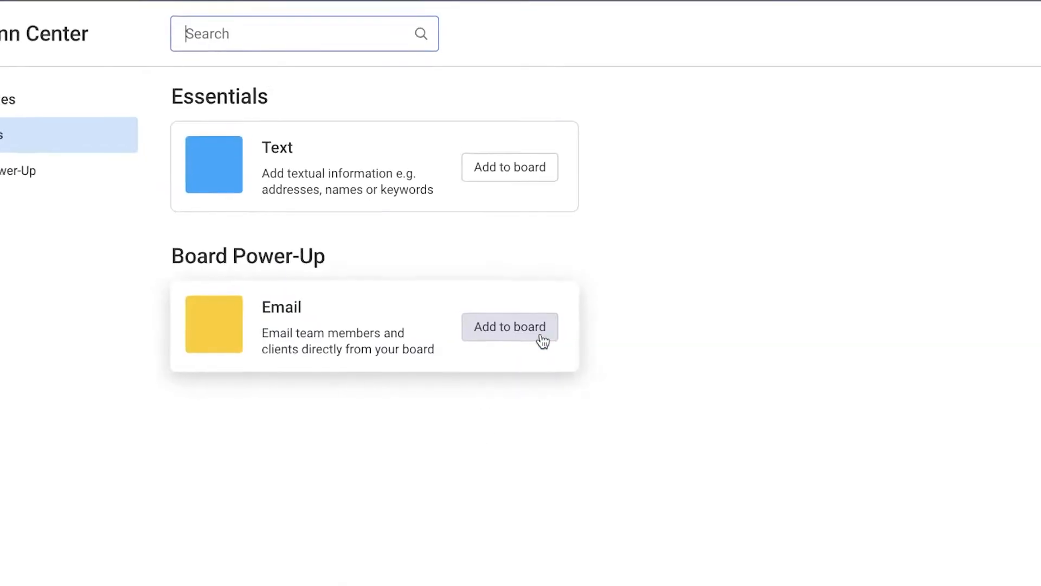
left_click(1012, 86)
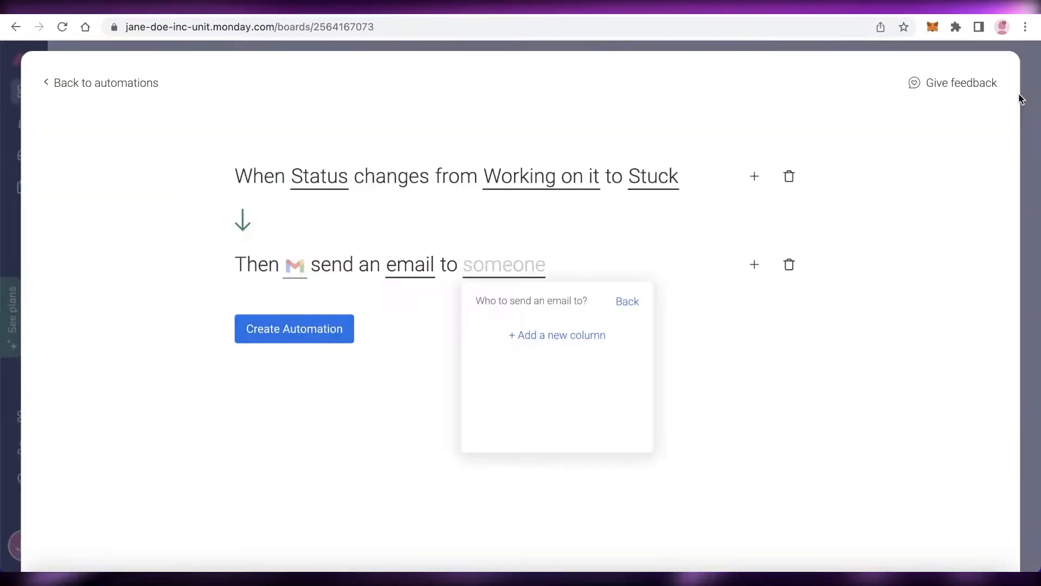
left_click(629, 301)
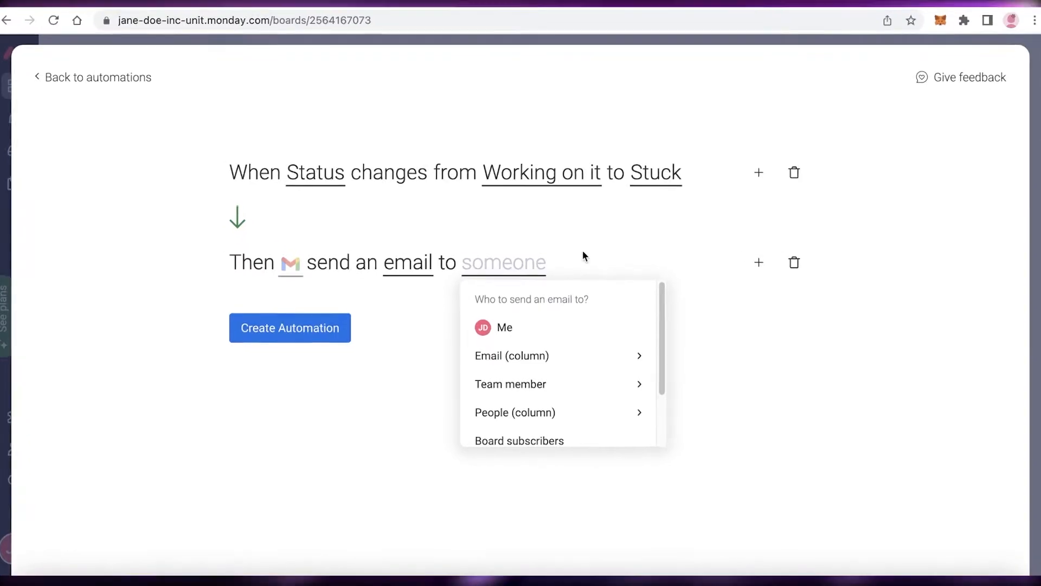
Check the team member choice for the email's recipient, but set the recipient to Me
scroll(542, 379, "down", 2)
left_click(545, 402)
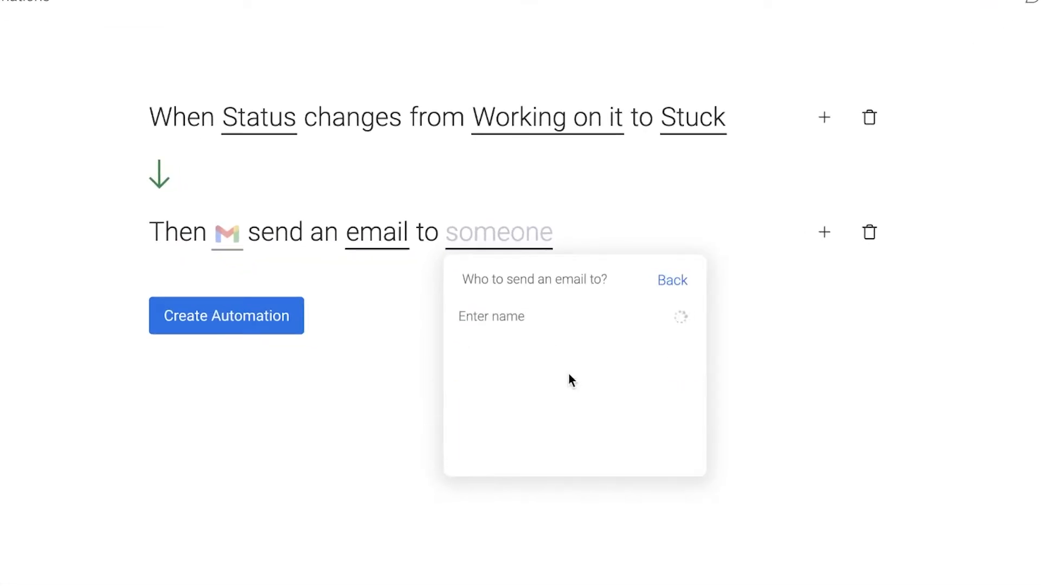
left_click(655, 280)
left_click(503, 317)
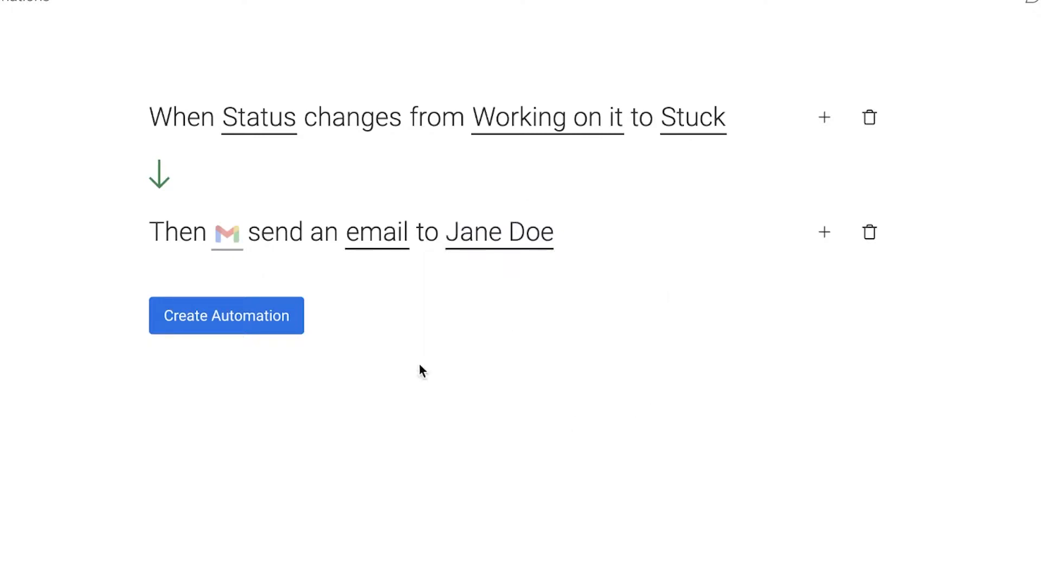
Connect a Gmail account for the automation's send-email action
left_click(234, 233)
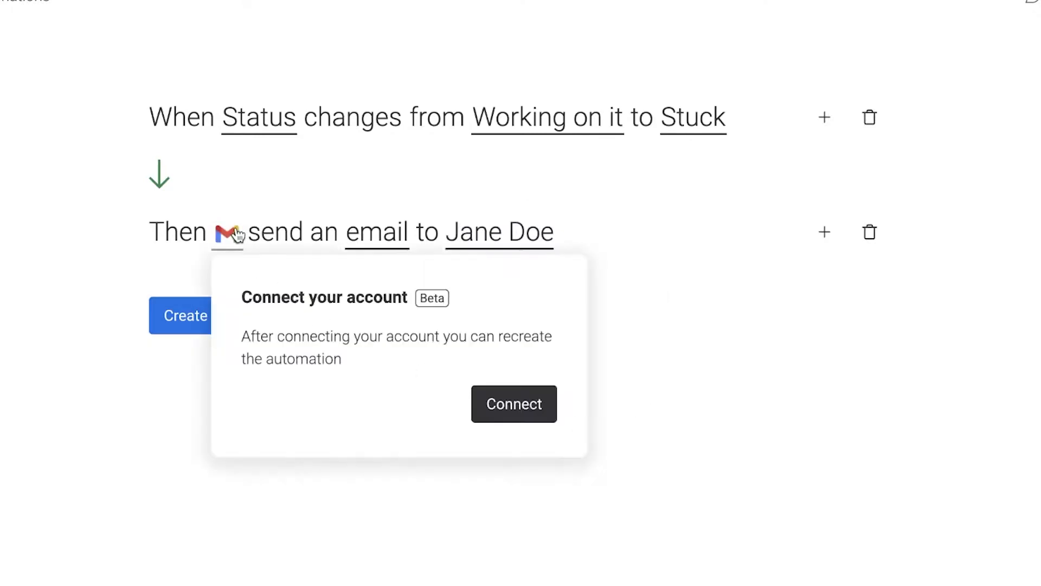
left_click(510, 407)
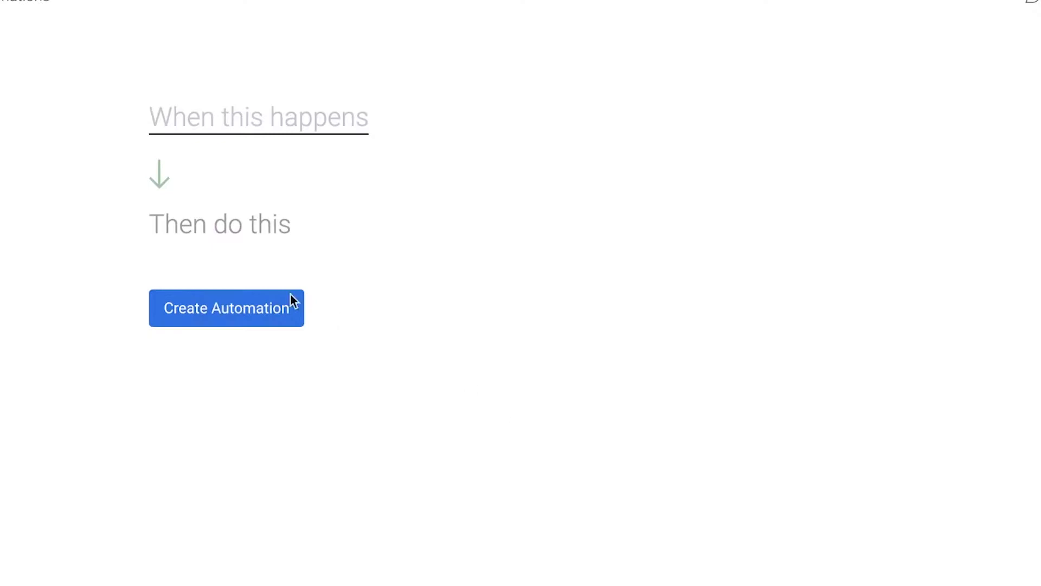
Leave the custom automation builder and use the Gmail template that emails someone when a new item is created
left_click(4, 3)
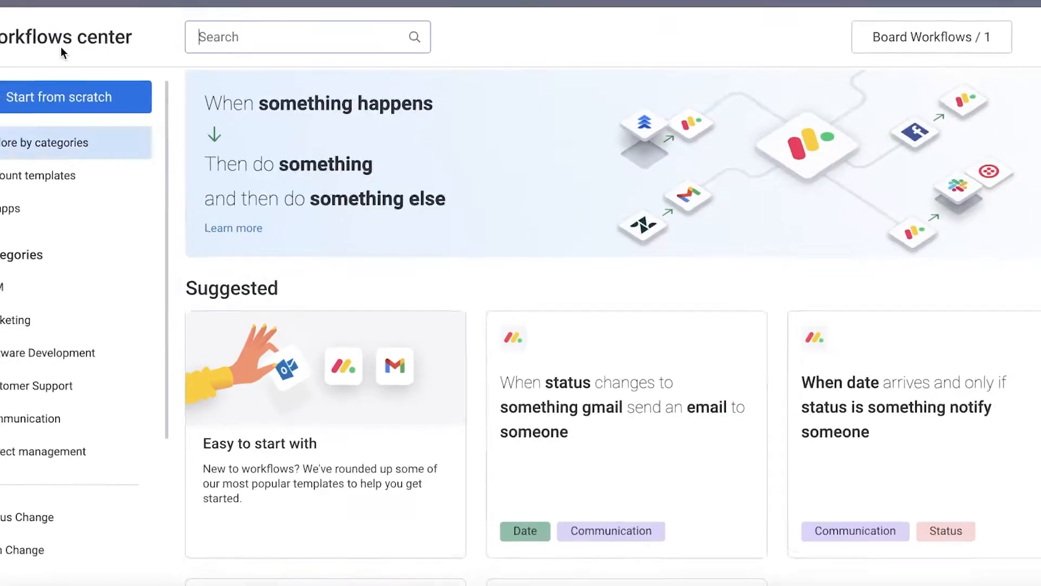
scroll(654, 268, "down", 10)
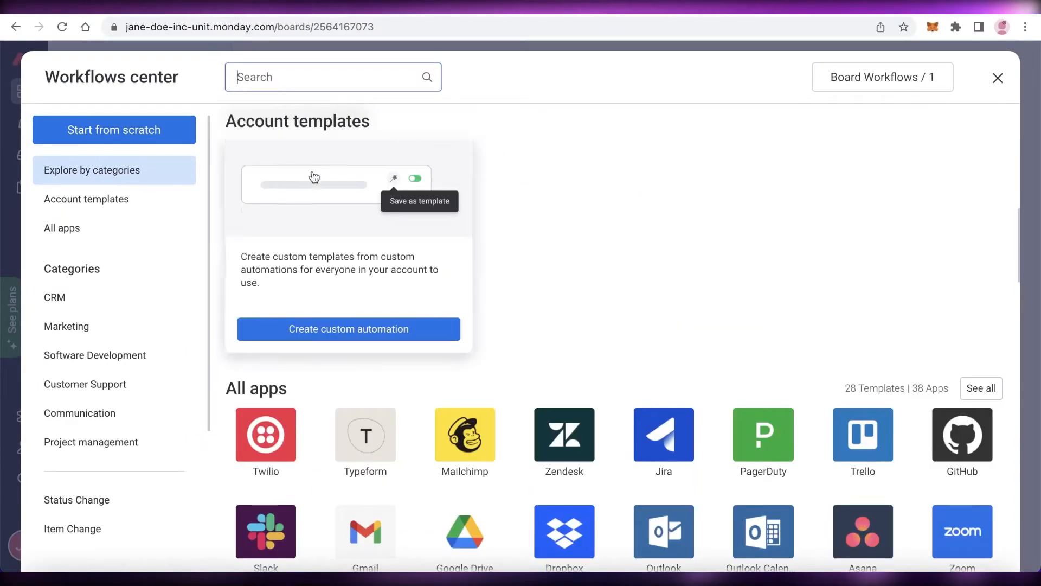
scroll(411, 389, "down", 5)
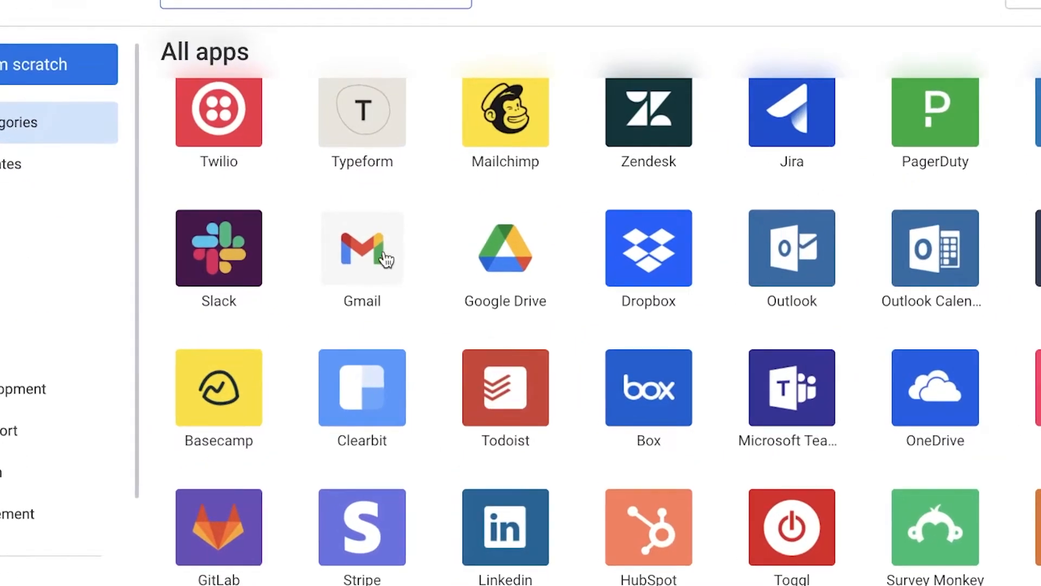
left_click(365, 257)
scroll(720, 196, "down", 5)
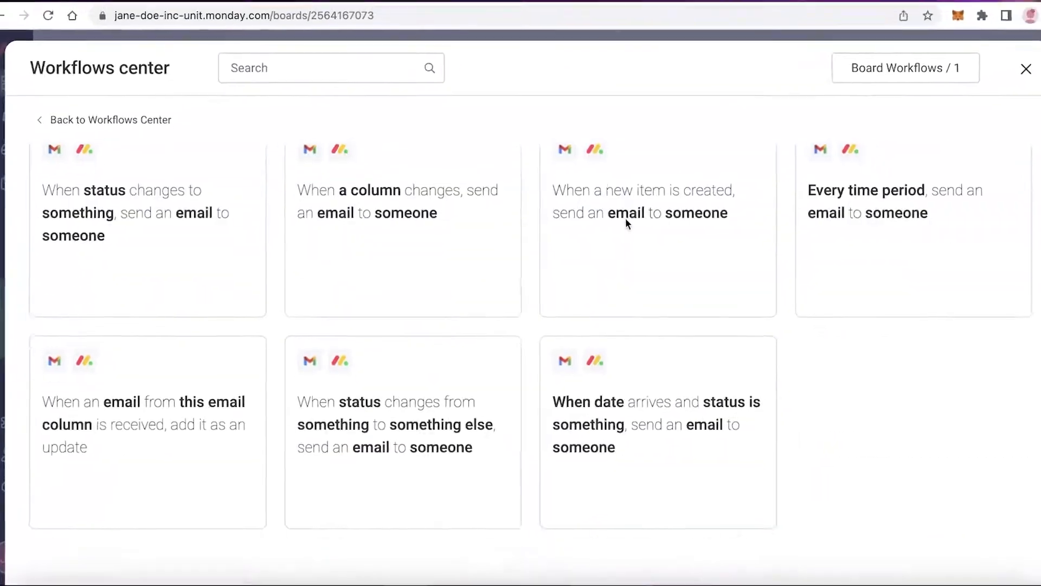
scroll(705, 206, "up", 5)
mouse_move(810, 313)
scroll(662, 247, "down", 5)
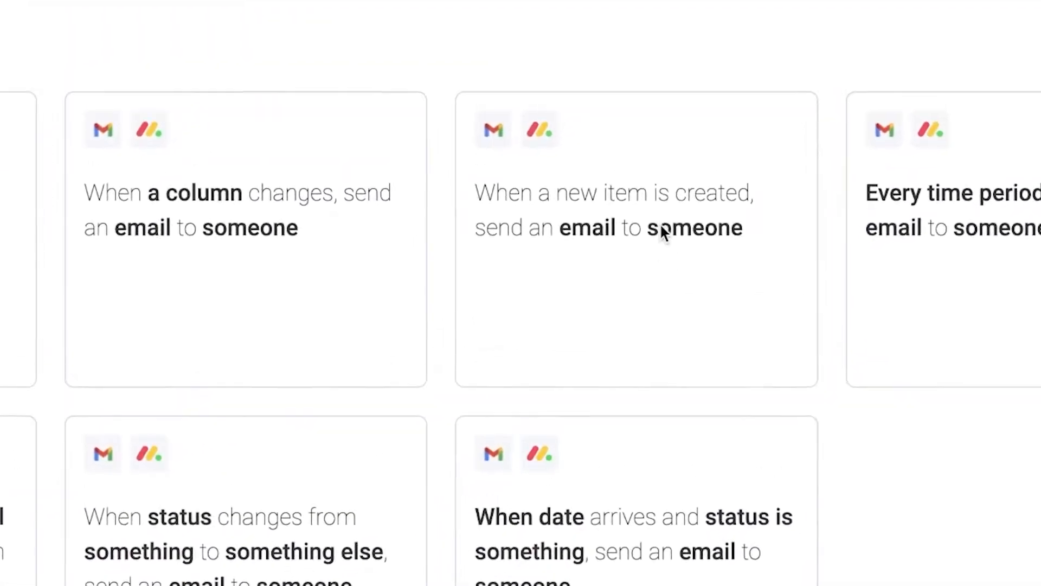
left_click(633, 351)
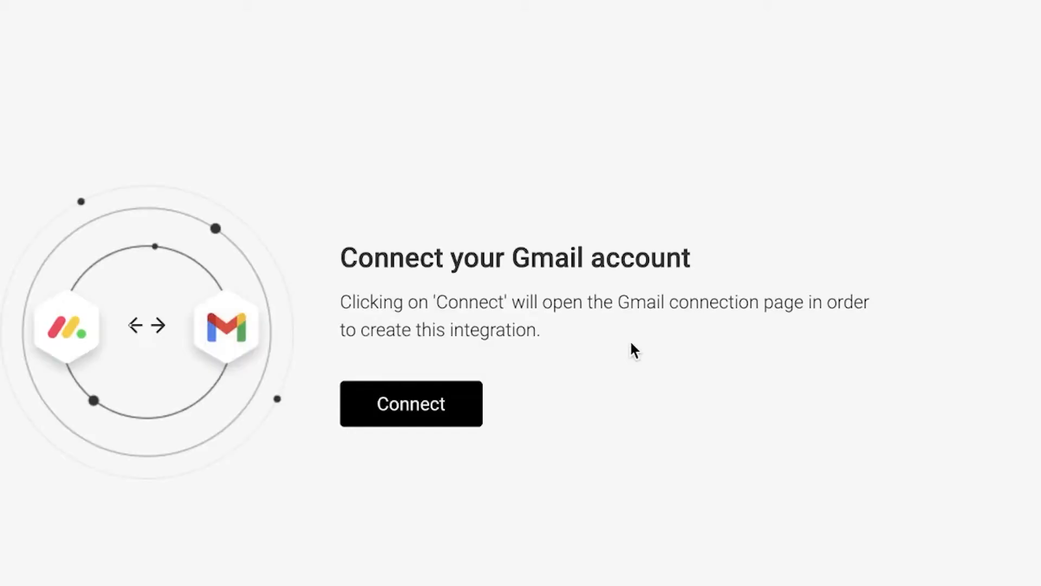
Connect a Google account to the Gmail template and allow monday.com to view, draft and send its emails
left_click(482, 389)
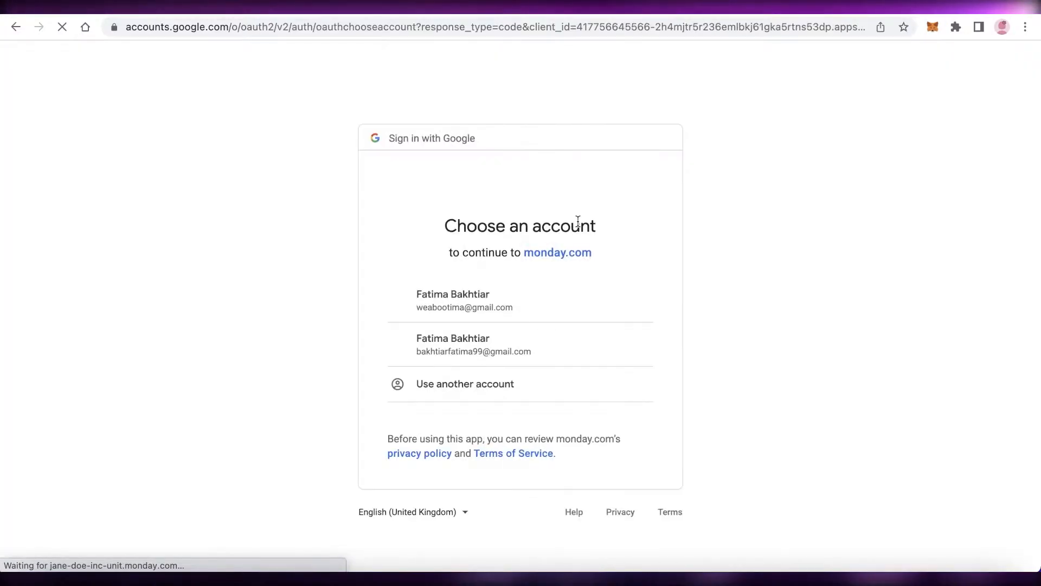
left_click(498, 309)
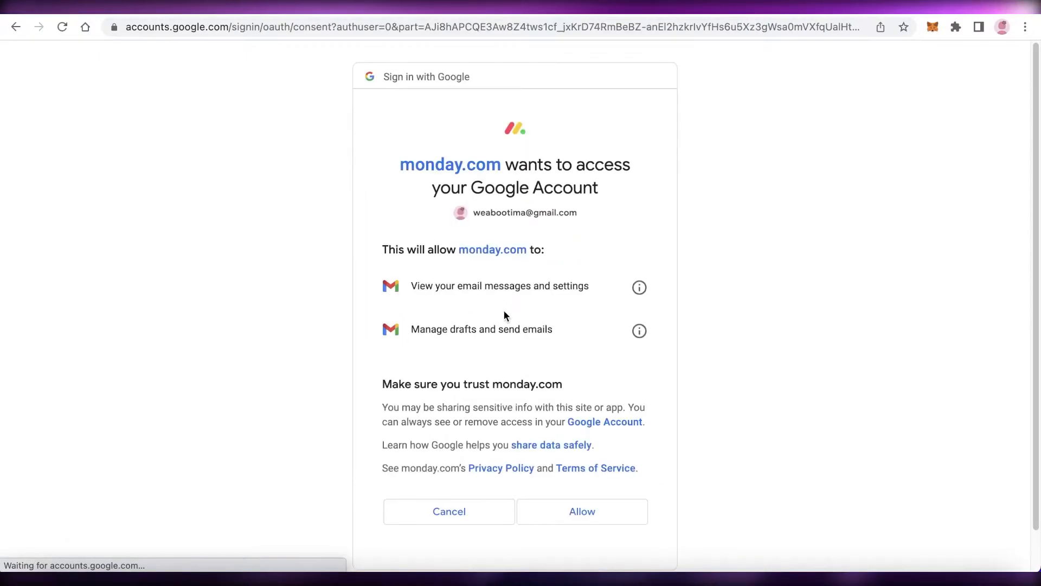
left_click(562, 515)
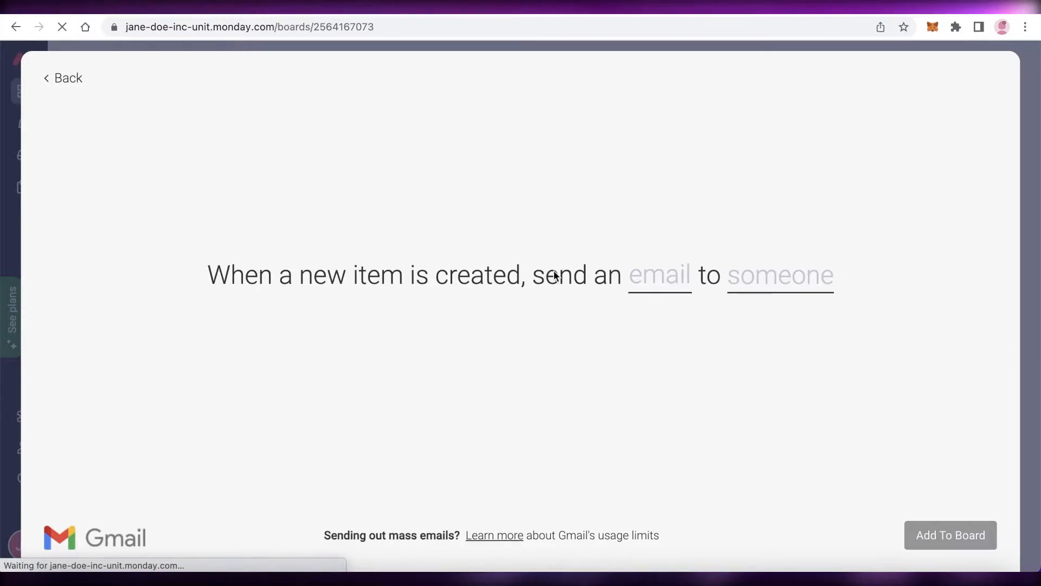
Fill in the recipient and the email of the new-item automation and add it to the board
left_click(662, 276)
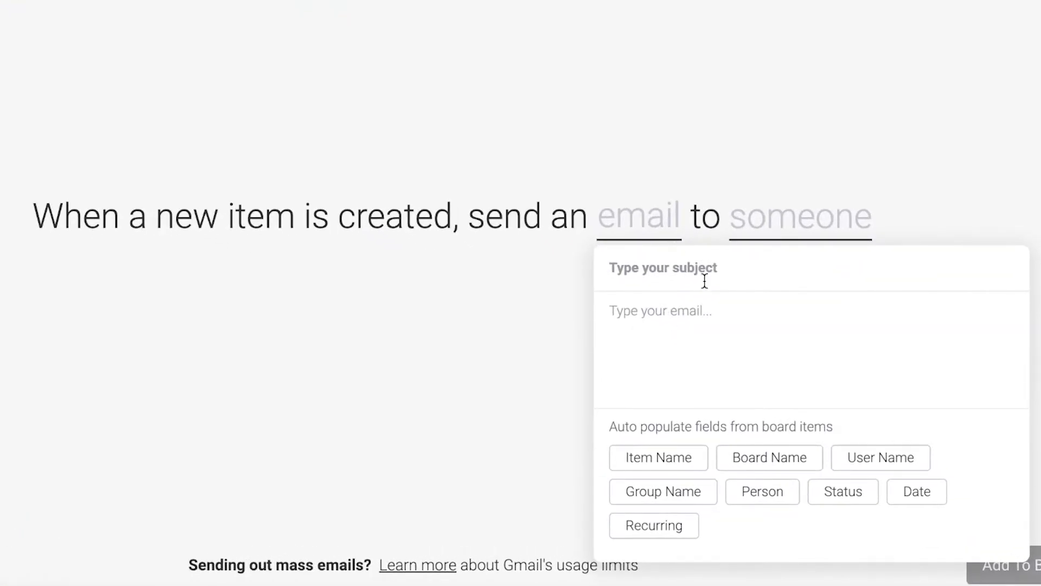
left_click(866, 226)
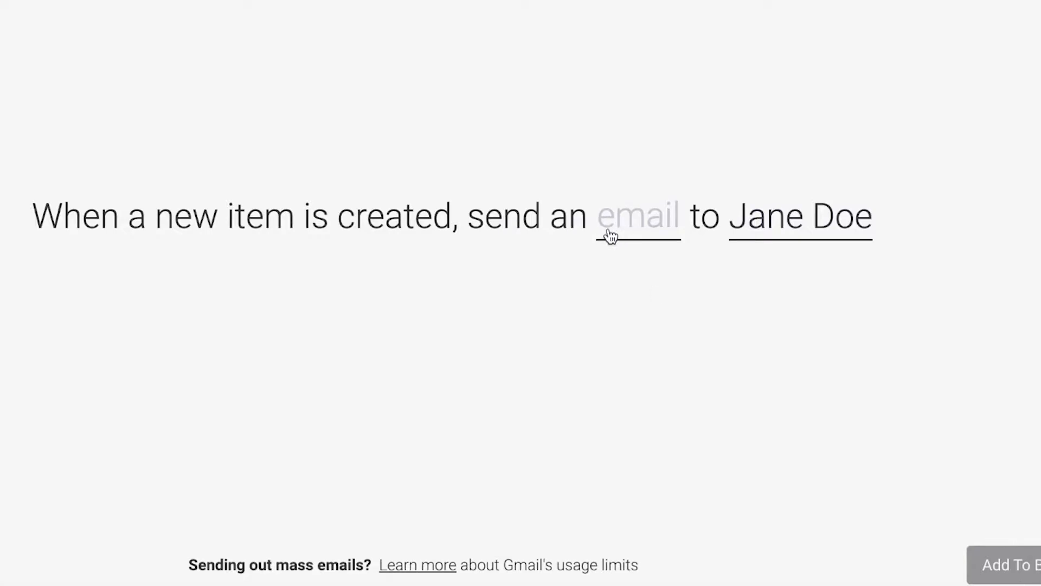
left_click(613, 232)
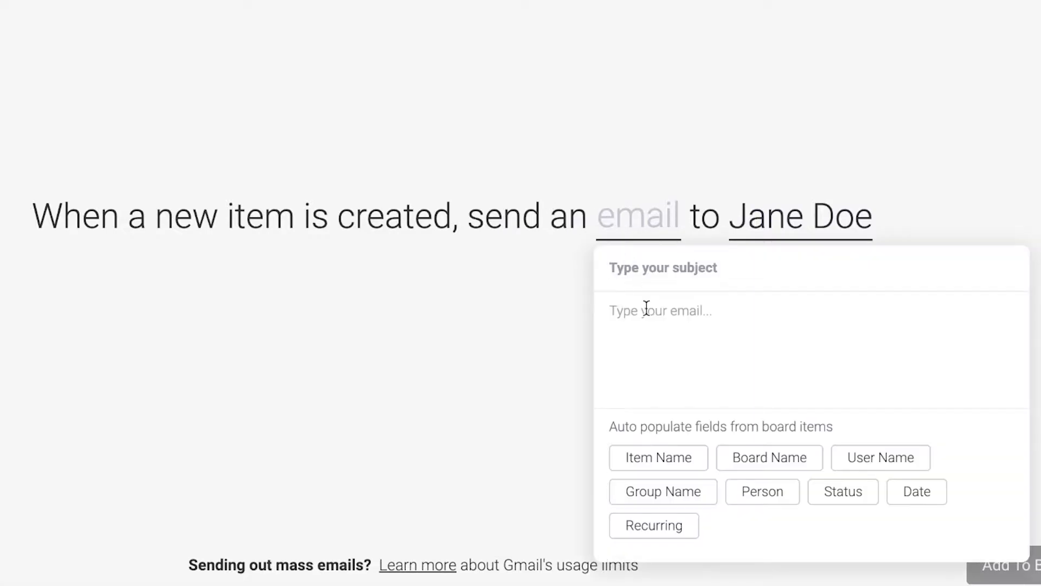
left_click(1008, 565)
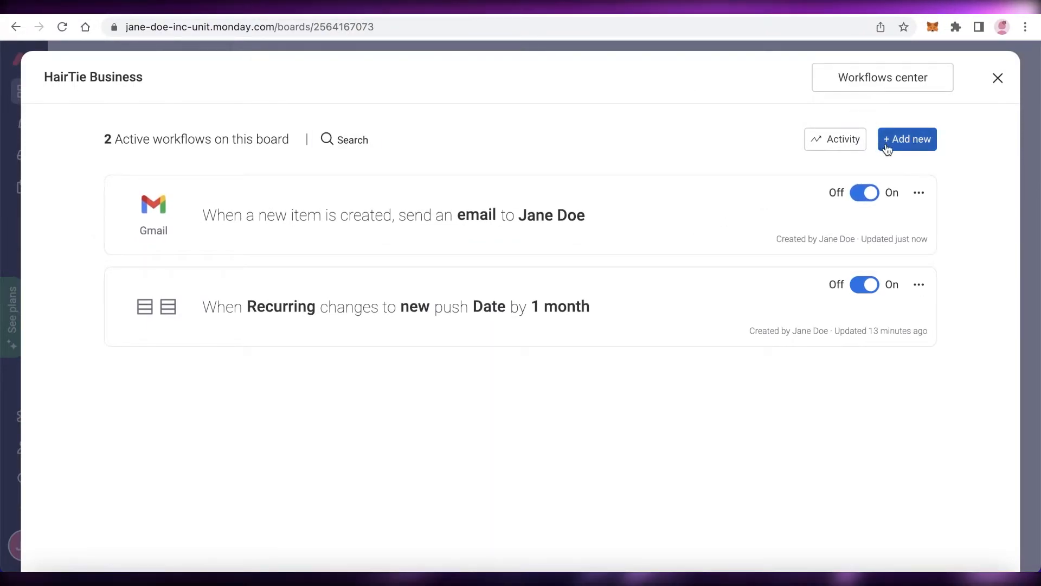
Search the workflow templates for "ema" and look through the matching email automations
left_click(888, 142)
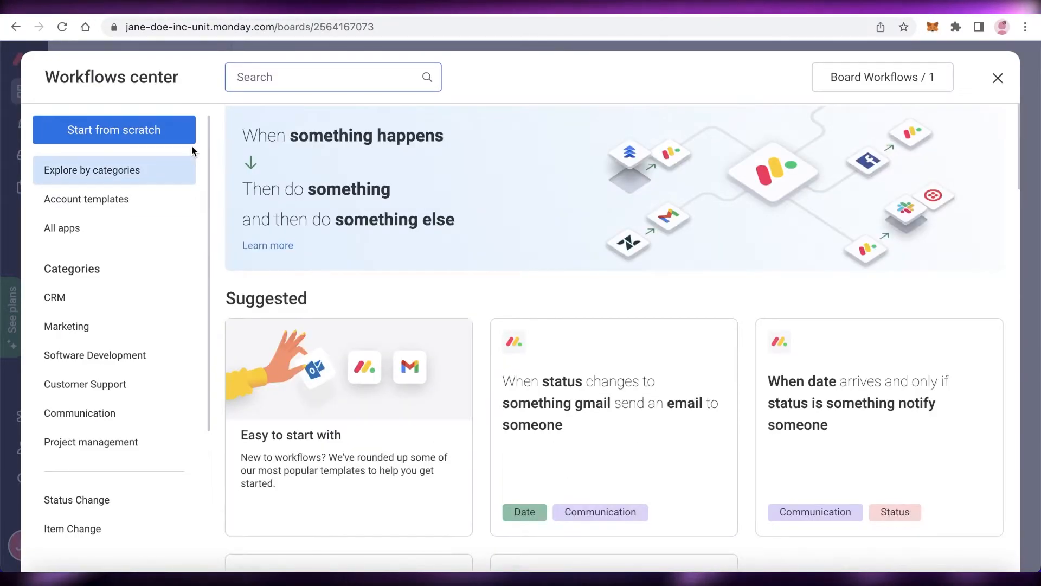
scroll(163, 181, "down", 3)
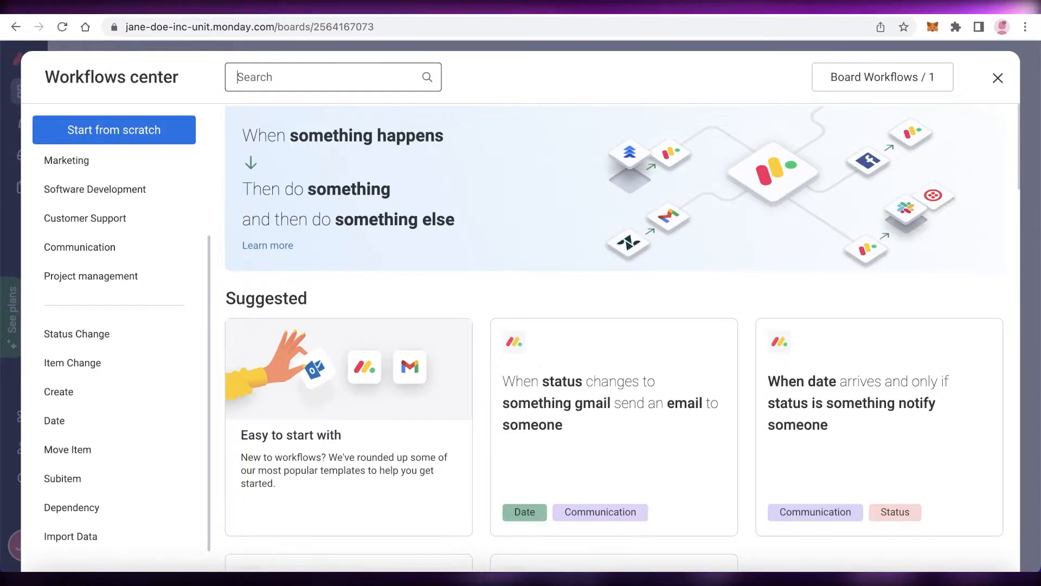
type("ema")
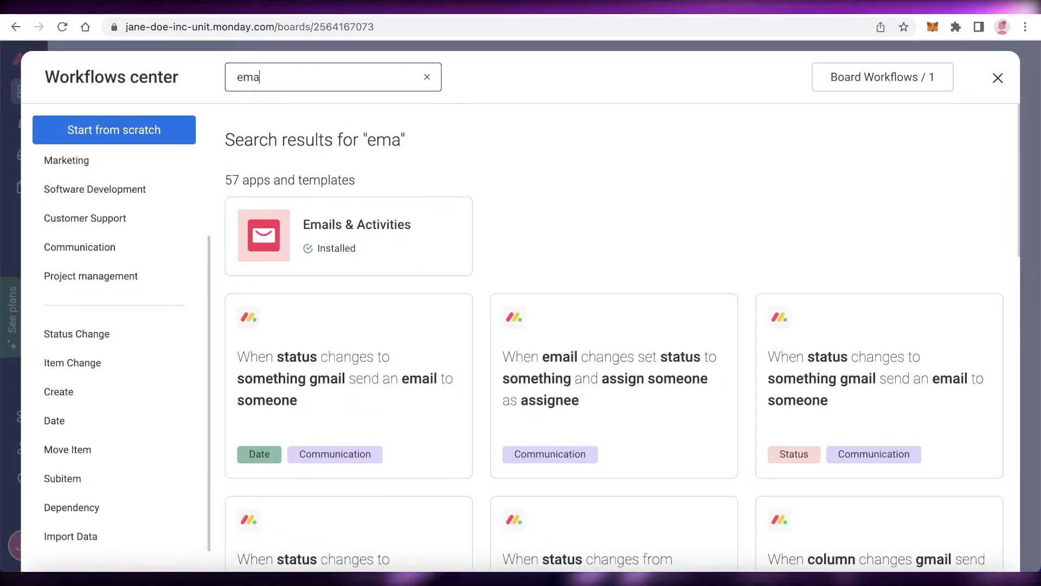
scroll(596, 179, "down", 10)
mouse_move(600, 226)
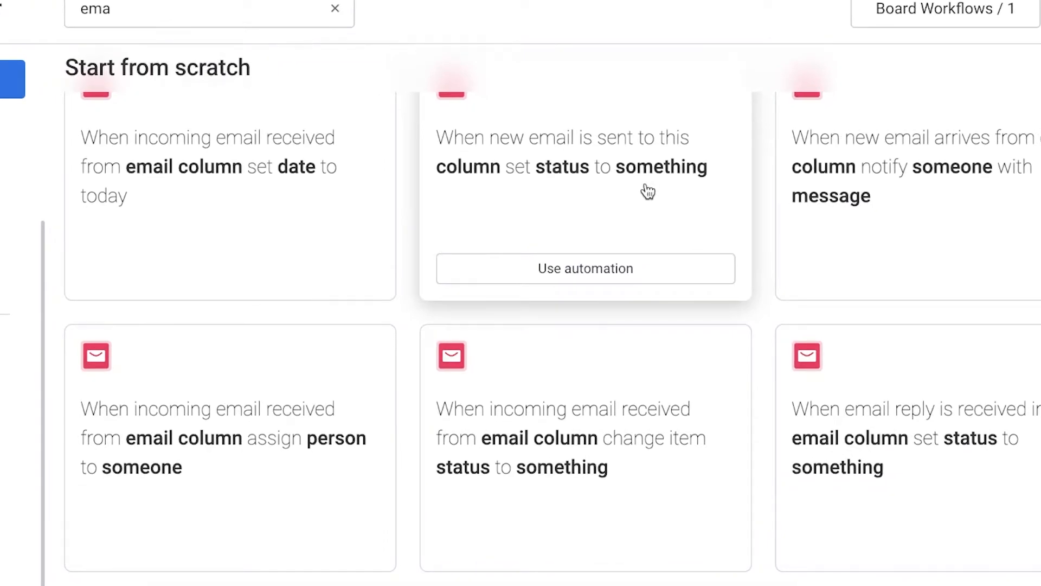
scroll(149, 252, "down", 15)
scroll(254, 247, "down", 10)
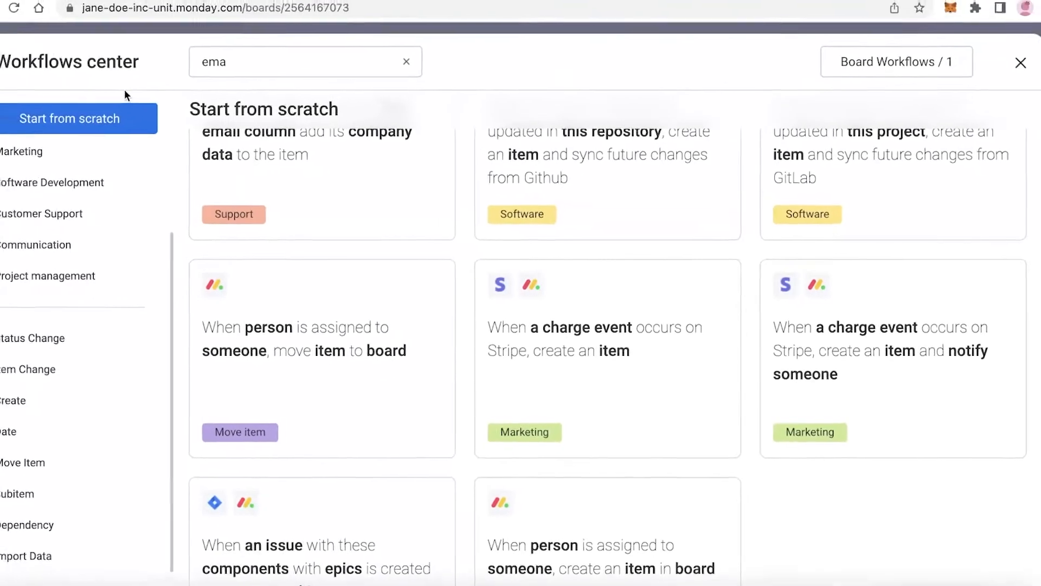
Start an automation from scratch and set its trigger to a column change on the Person column
left_click(117, 111)
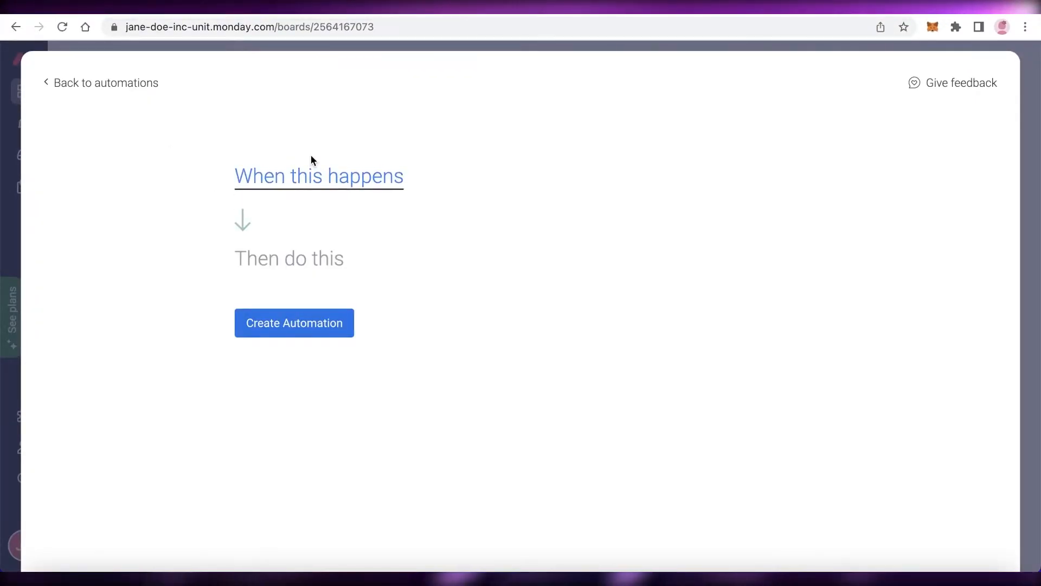
left_click(310, 176)
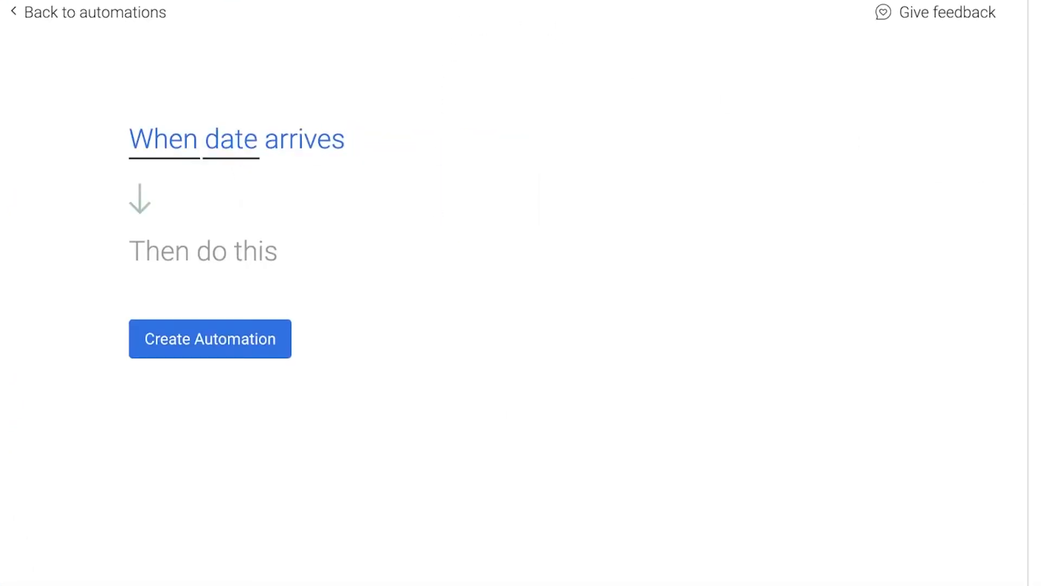
scroll(1020, 367, "down", 6)
scroll(890, 542, "up", 6)
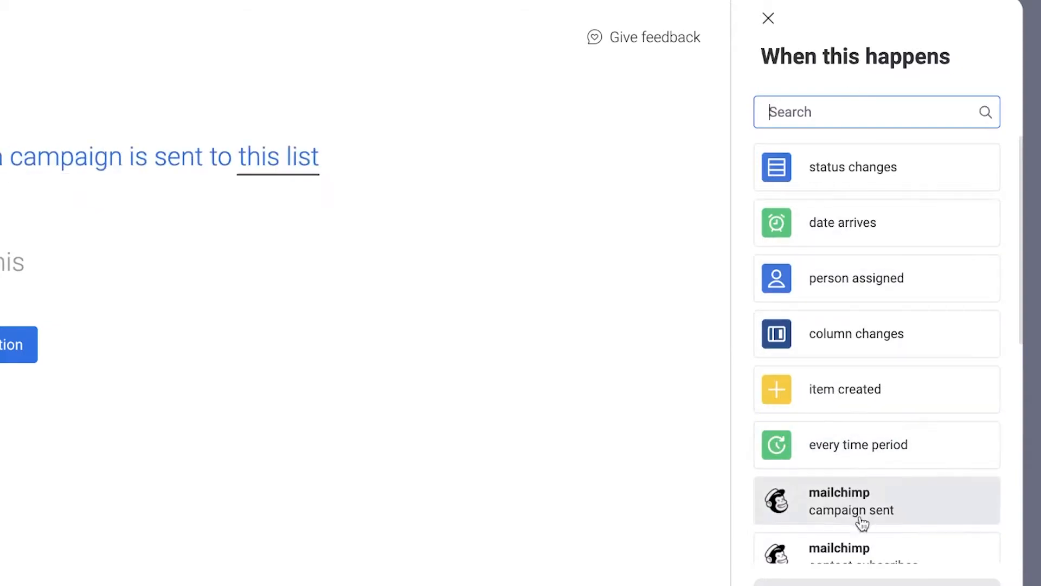
scroll(846, 461, "down", 6)
scroll(815, 220, "up", 6)
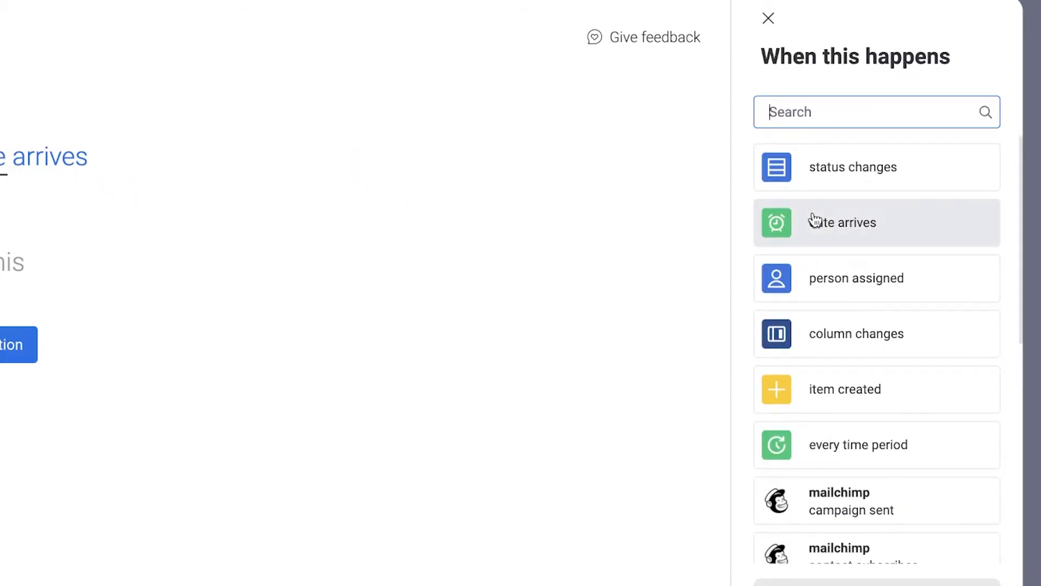
scroll(816, 219, "down", 8)
scroll(813, 158, "up", 5)
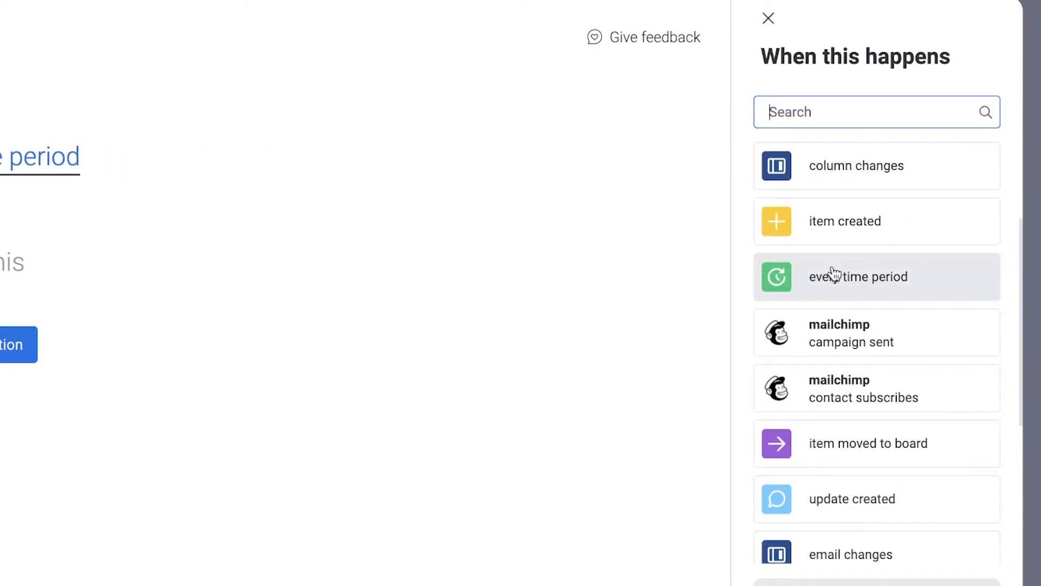
scroll(807, 252, "up", 3)
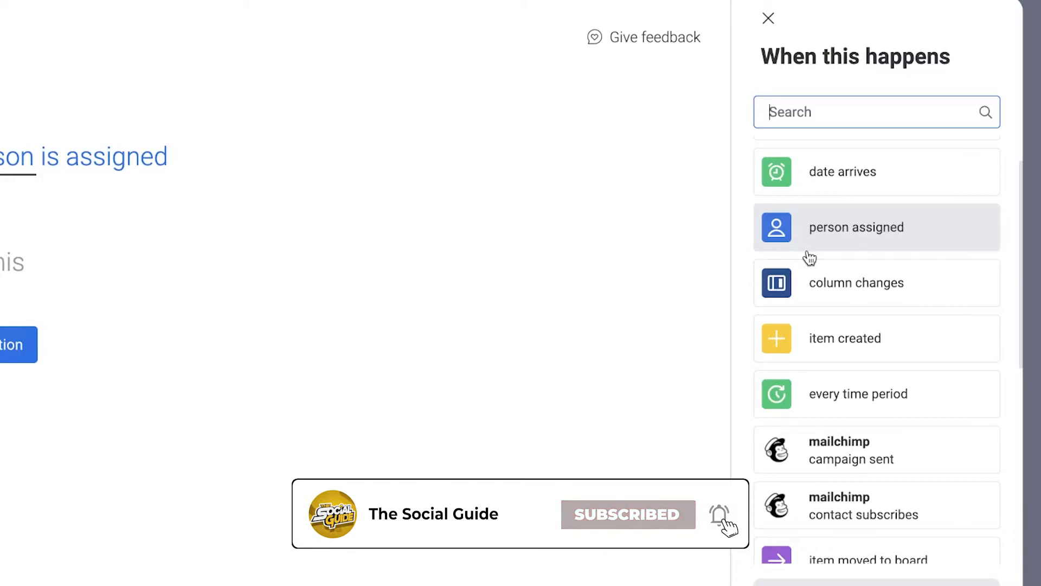
left_click(825, 293)
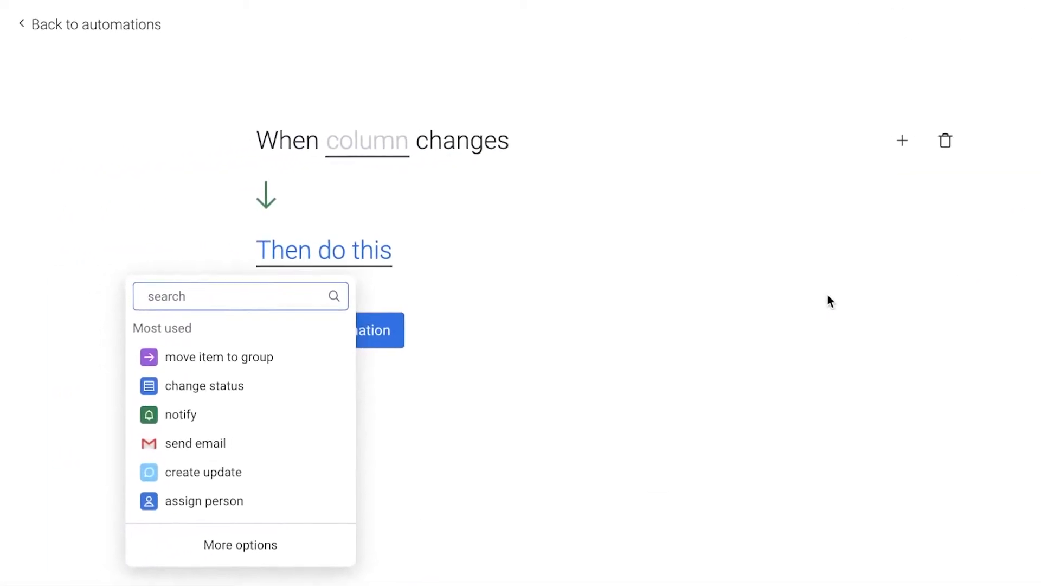
left_click(381, 151)
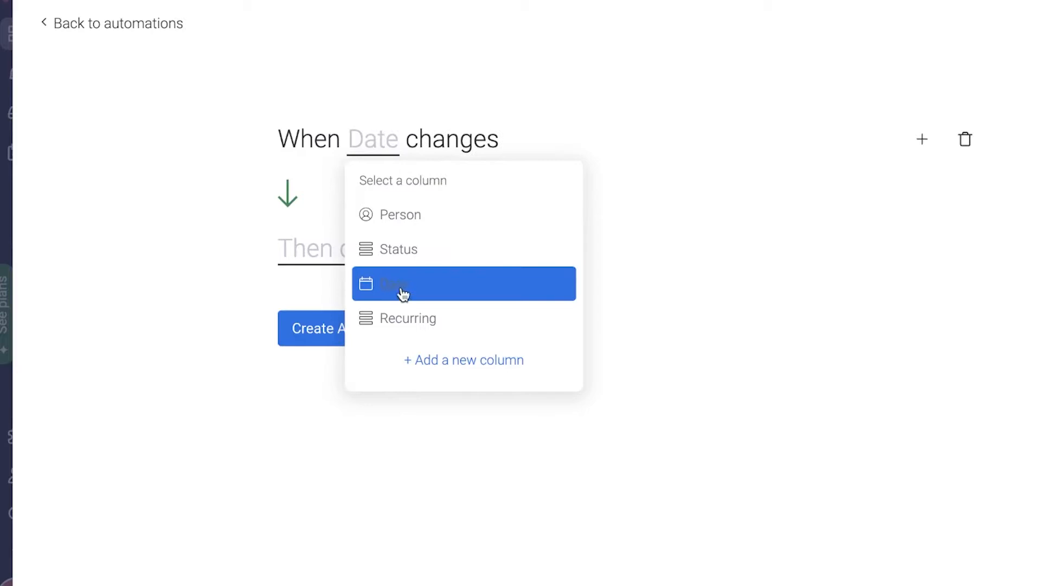
left_click(399, 227)
left_click(360, 265)
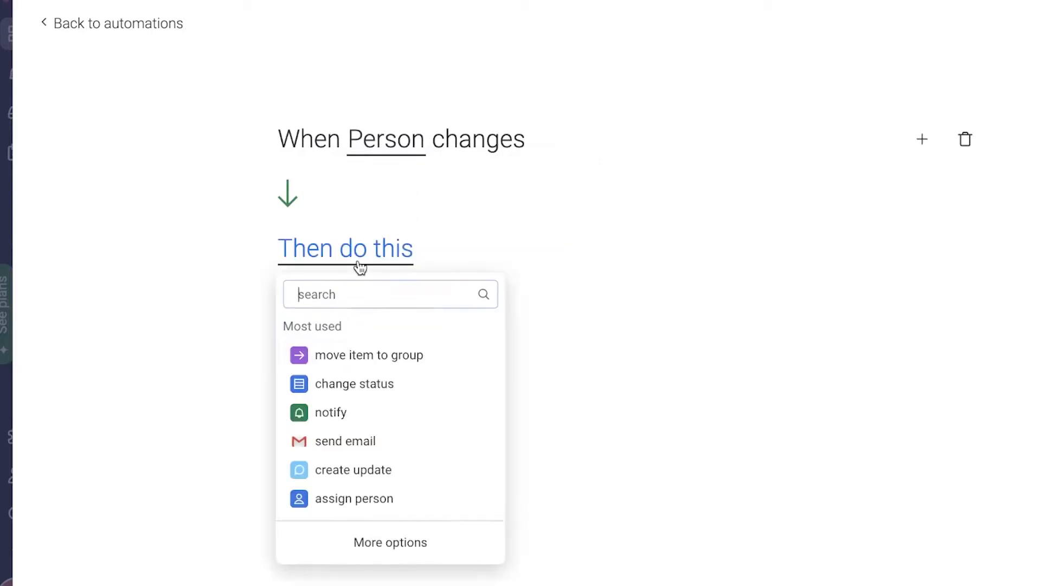
left_click(331, 412)
left_click(368, 264)
left_click(459, 259)
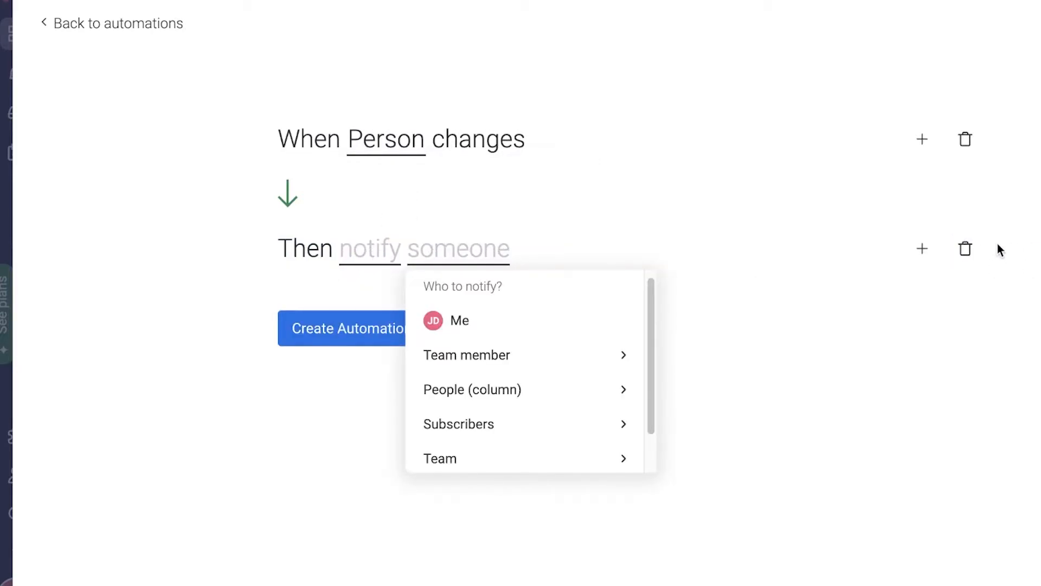
Set the automation's action to send email through Gmail and select the connected Gmail account
left_click(373, 262)
left_click(349, 449)
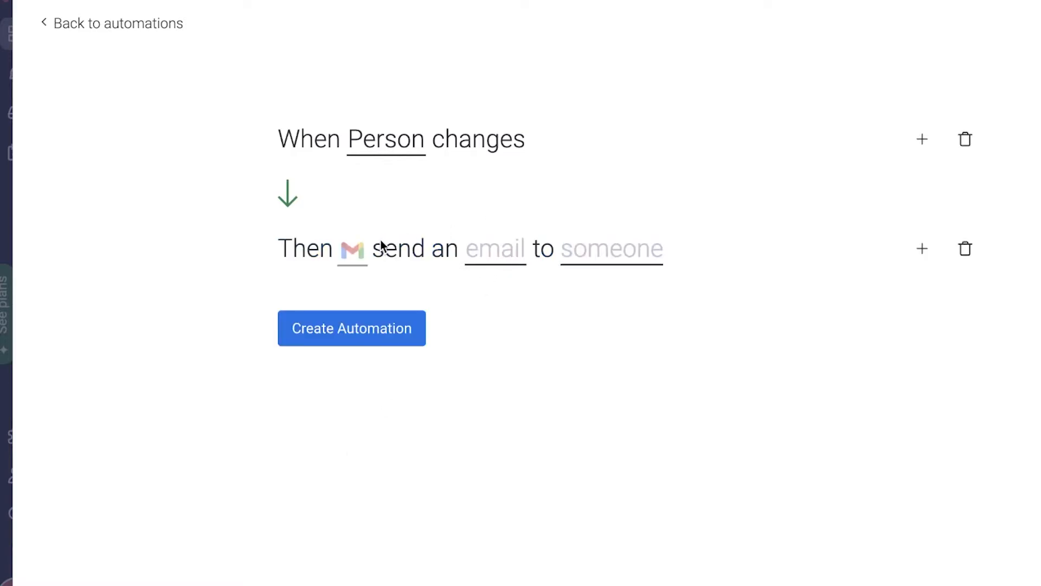
left_click(358, 254)
left_click(442, 368)
Fill in the email with Me as its recipient, create the Person-change automation, and return to the board
left_click(493, 244)
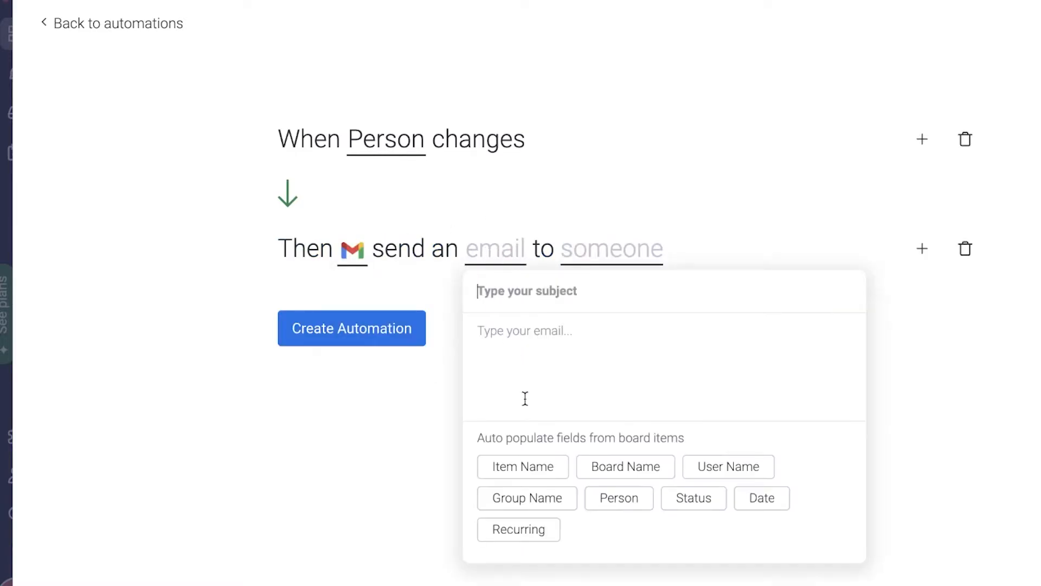
left_click(618, 256)
left_click(612, 320)
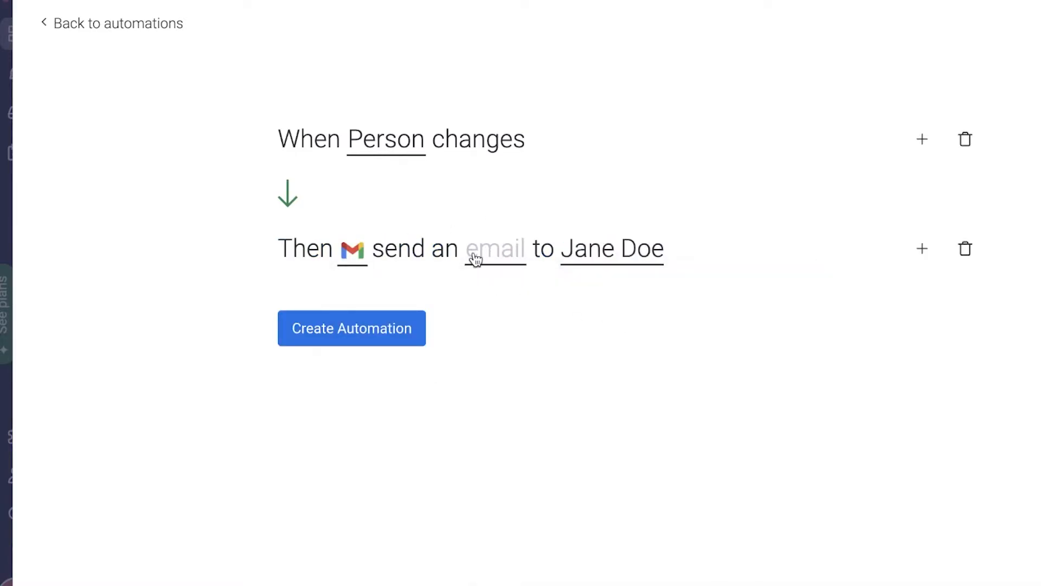
left_click(477, 262)
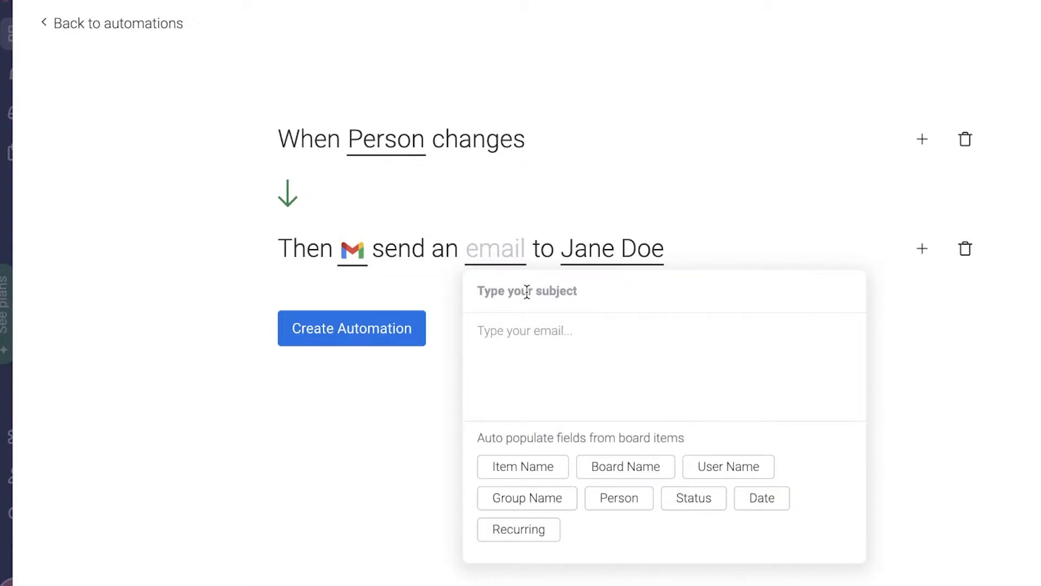
left_click(926, 291)
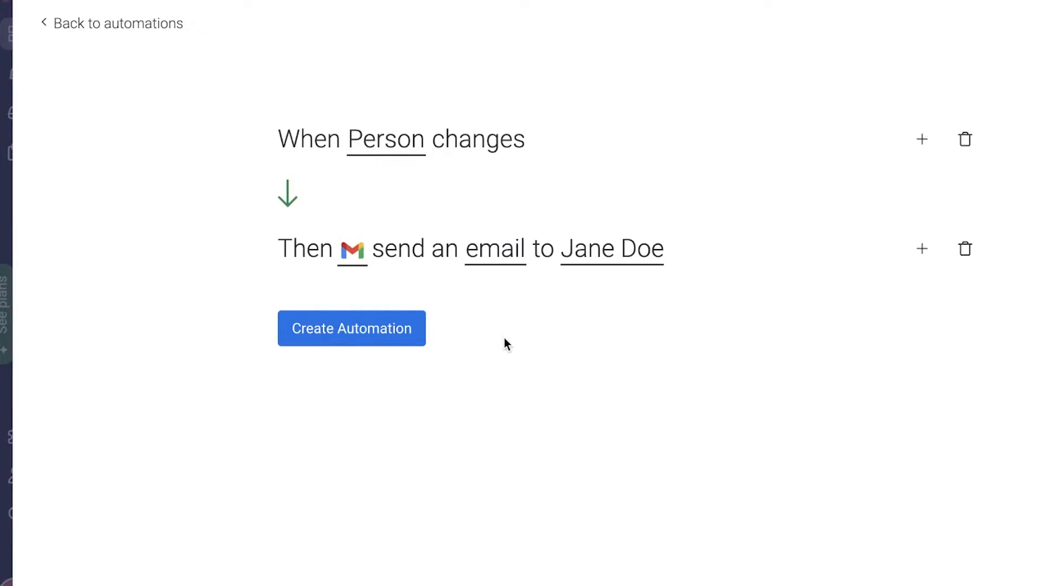
left_click(402, 321)
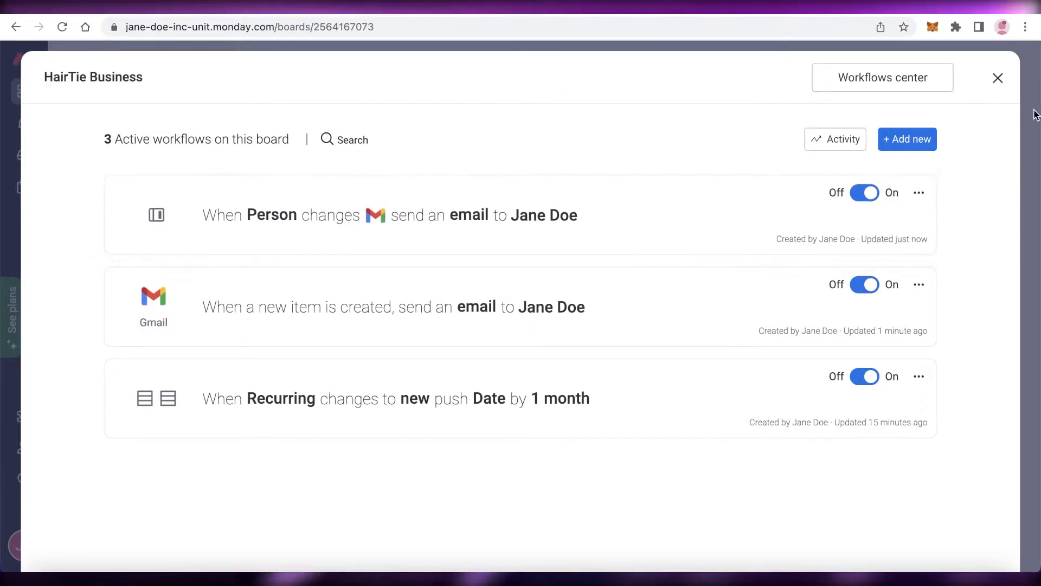
left_click(997, 79)
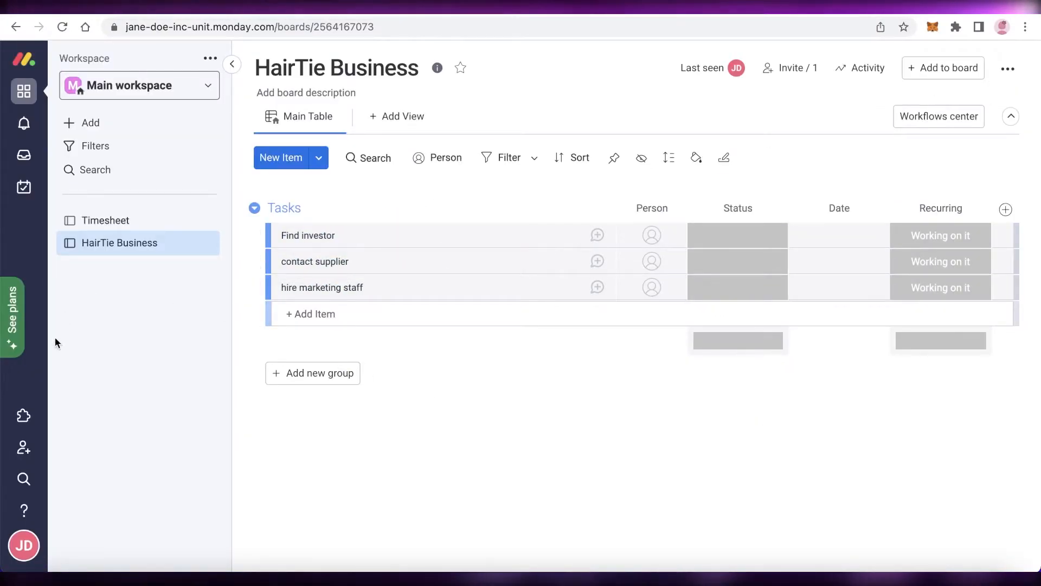
Search the apps marketplace for "mail" and add the Mailchimp integration to the HairTie Business board
left_click(23, 415)
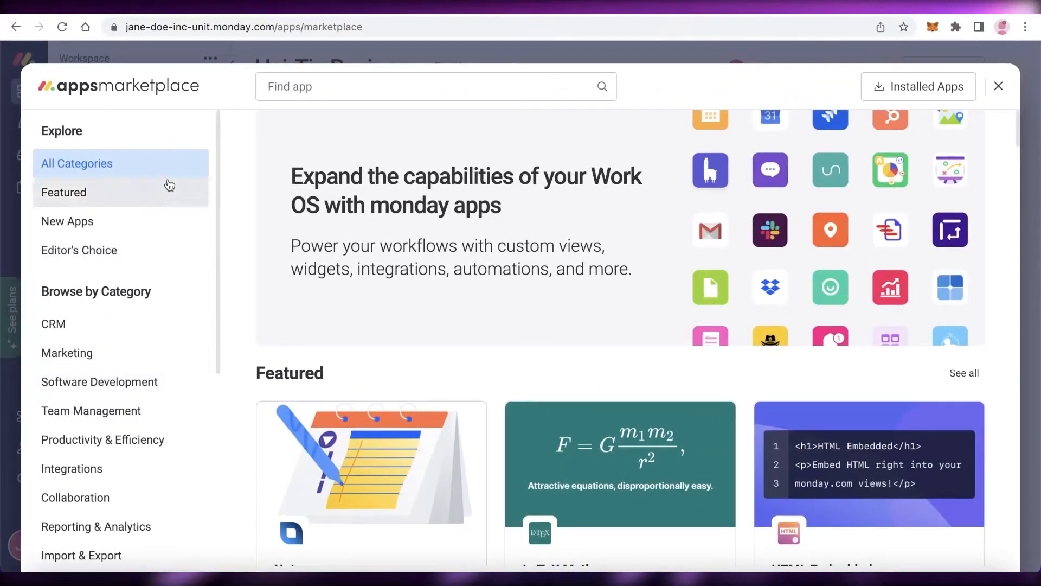
type("m")
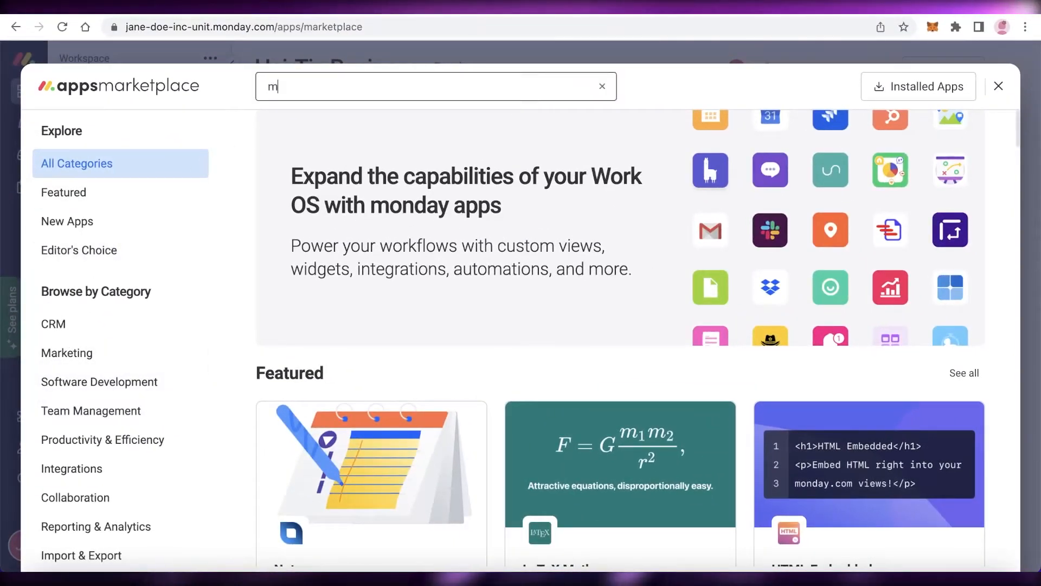
type("ail")
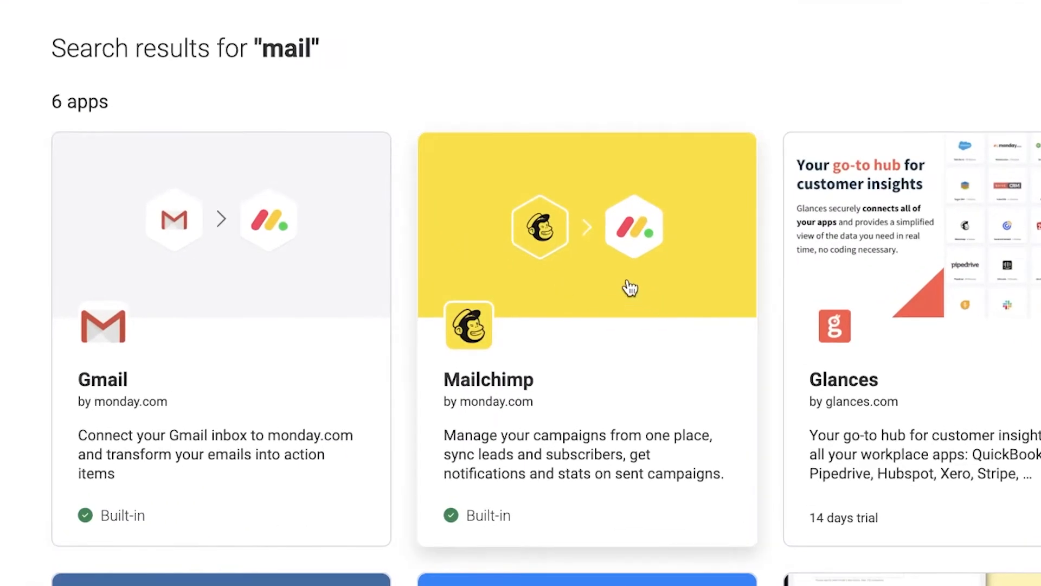
left_click(639, 292)
scroll(135, 434, "down", 5)
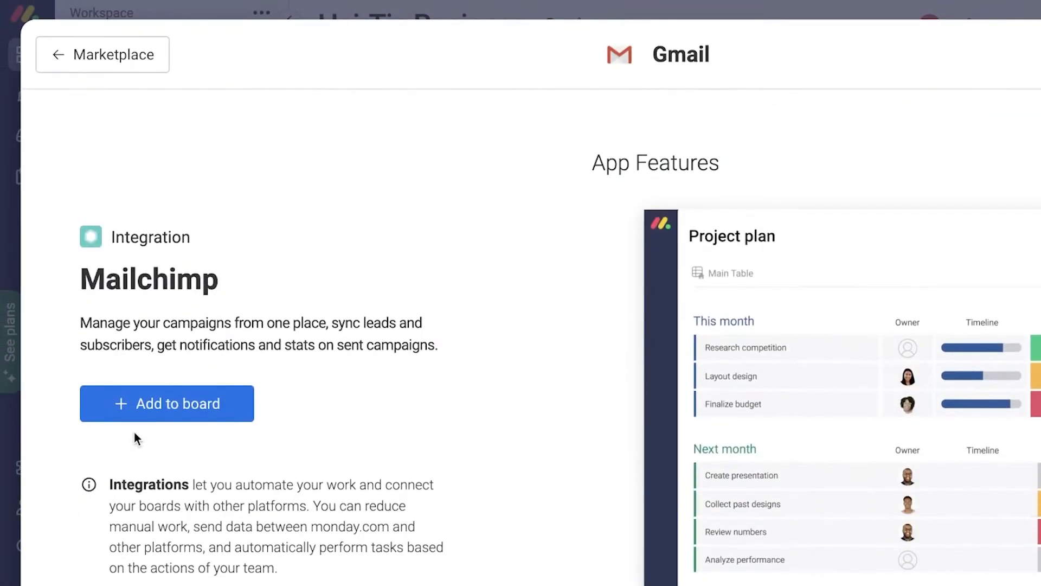
left_click(157, 410)
left_click(721, 486)
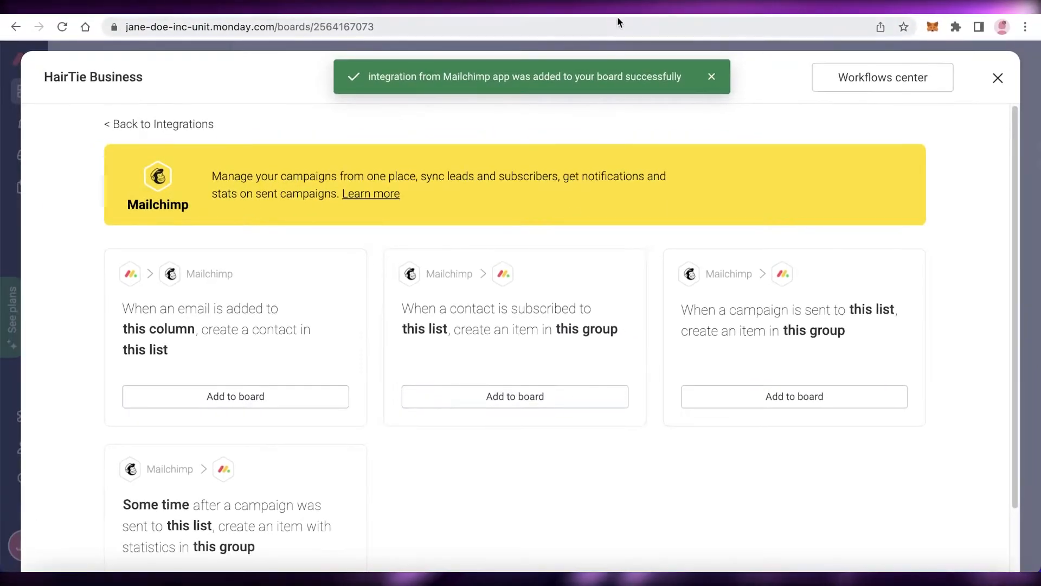
Open the Mailchimp website in a new browser tab
key("ctrl+t")
type("mail")
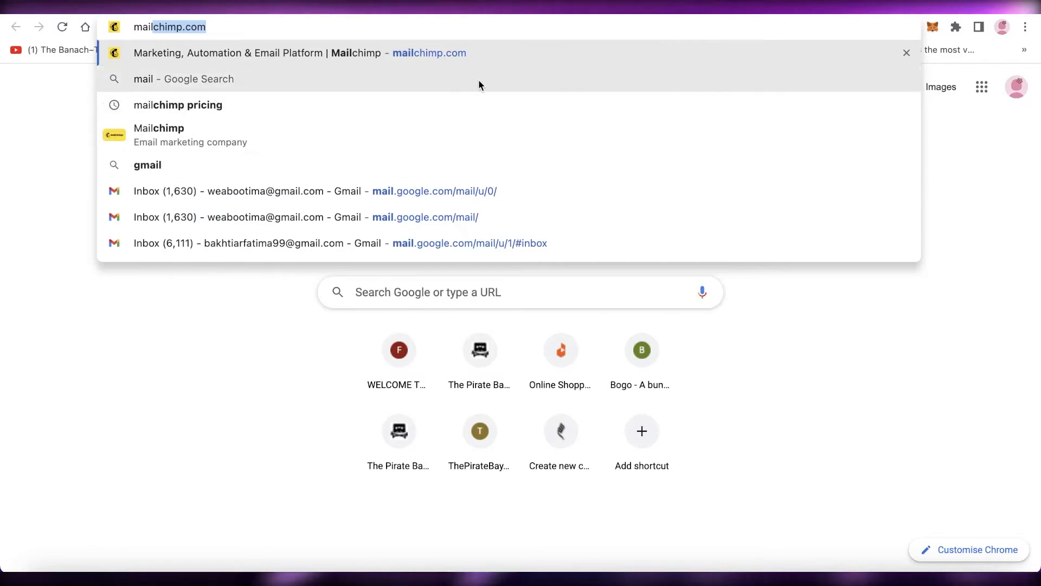
key("Return")
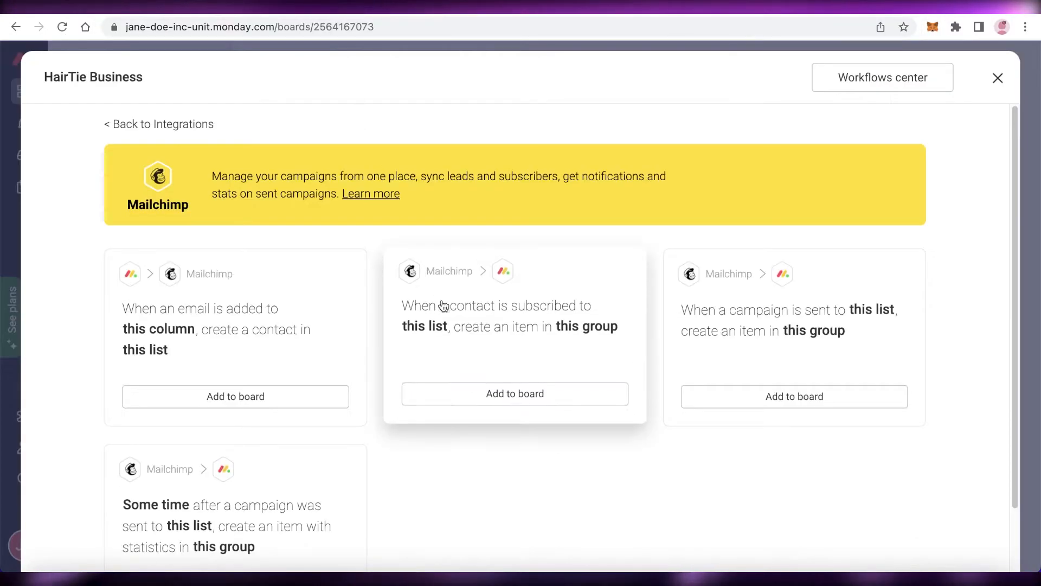
Choose the Mailchimp recipe that creates an item in a group when a contact is subscribed, and start connecting a Mailchimp account
scroll(314, 349, "down", 2)
scroll(525, 297, "up", 2)
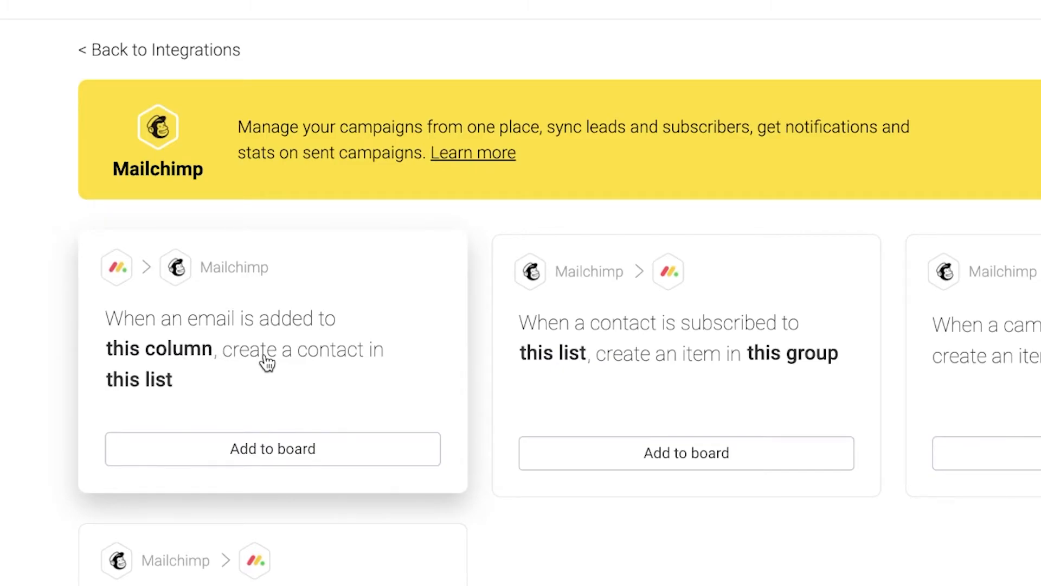
scroll(268, 362, "down", 2)
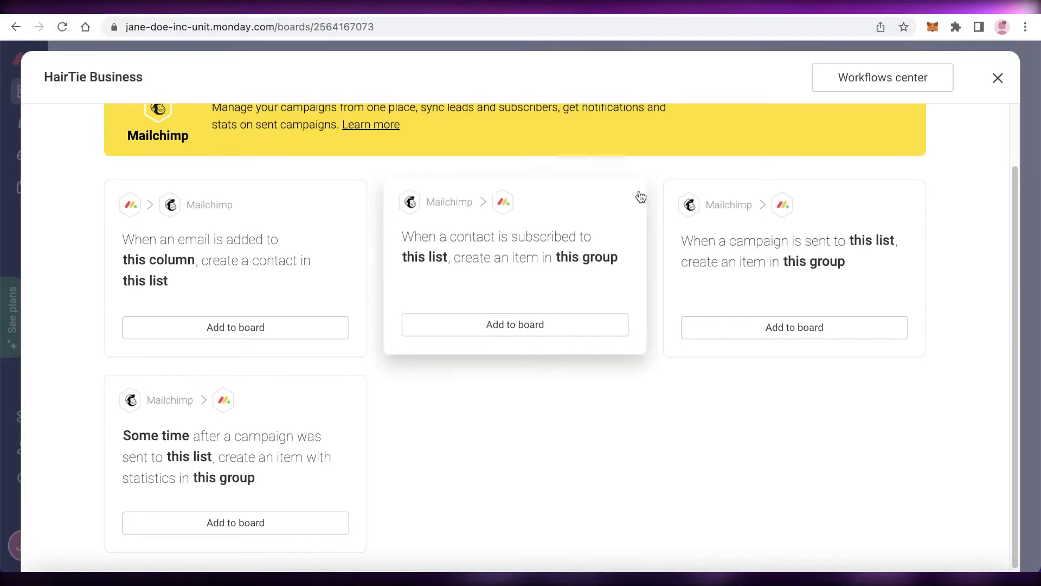
scroll(623, 136, "up", 1)
left_click(517, 389)
left_click(515, 356)
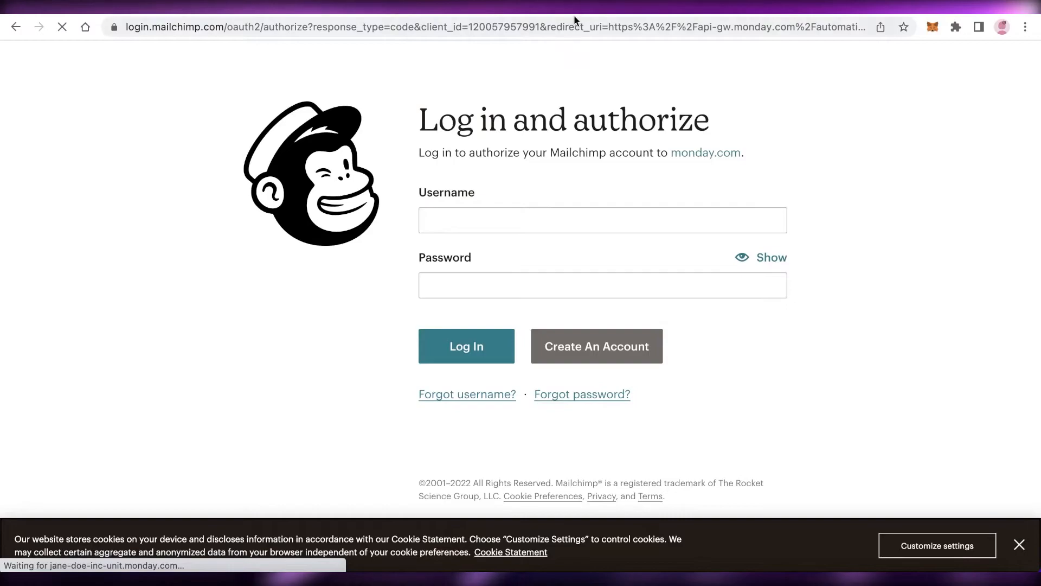
Log in to Mailchimp with the account's username and password, and allow monday.com to access the account
left_click(467, 221)
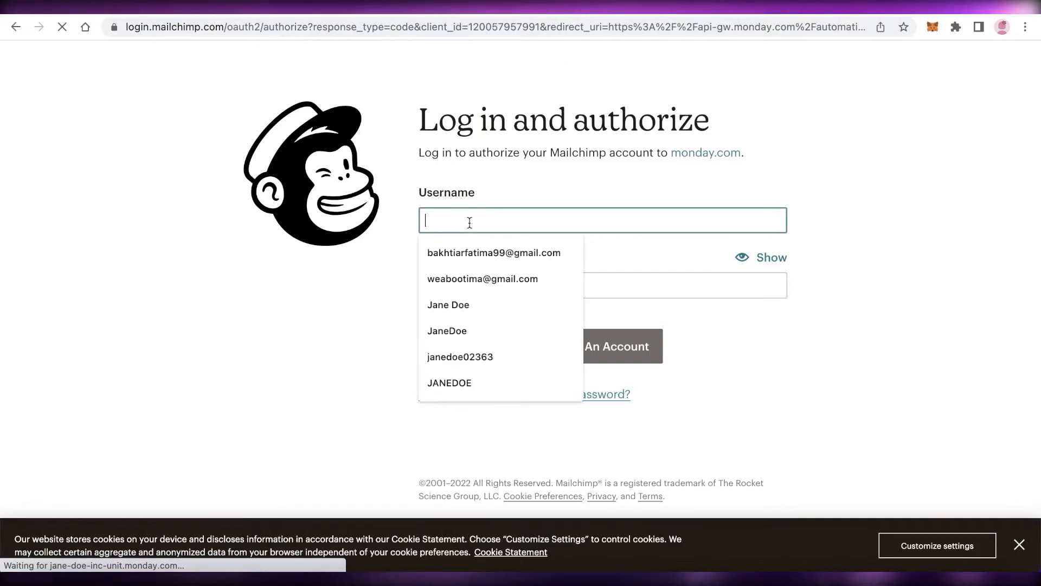
left_click(454, 278)
left_click(467, 283)
type("•••••")
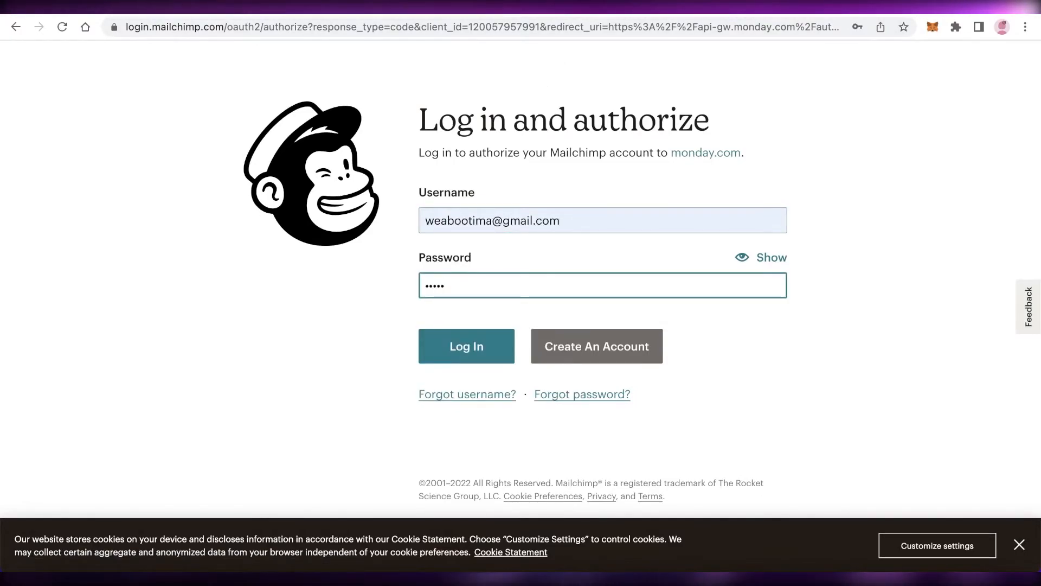
type("••••")
key("Return")
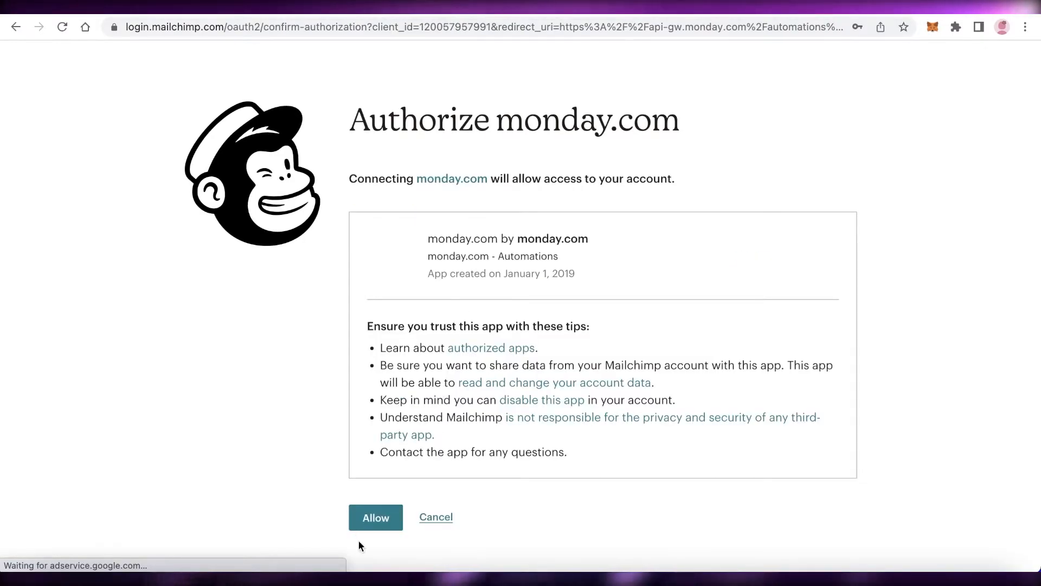
left_click(373, 521)
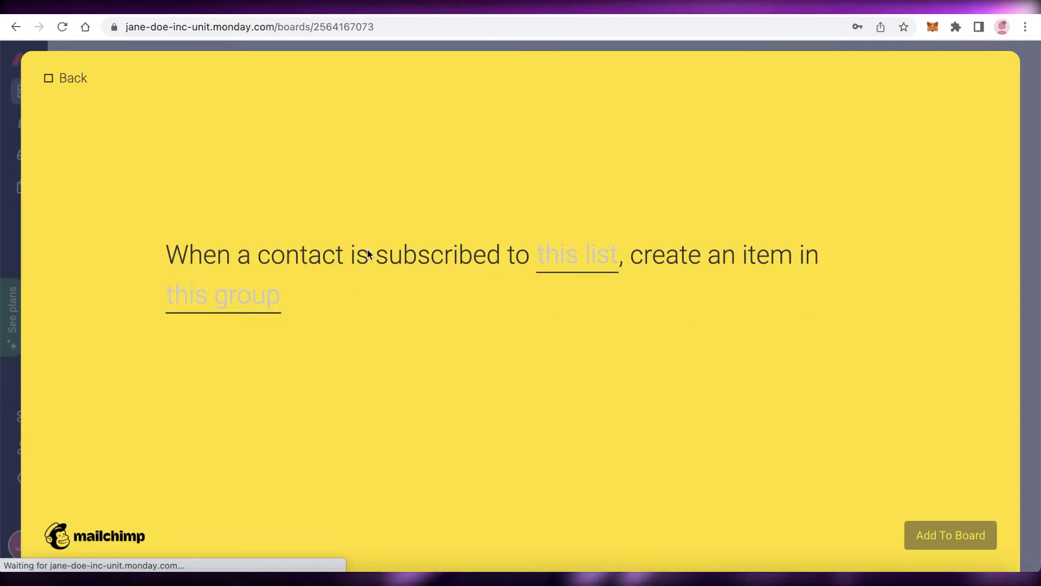
Set the recipe's list to Jane Doe Inc and its group to Tasks, and add the automation to the board
left_click(603, 257)
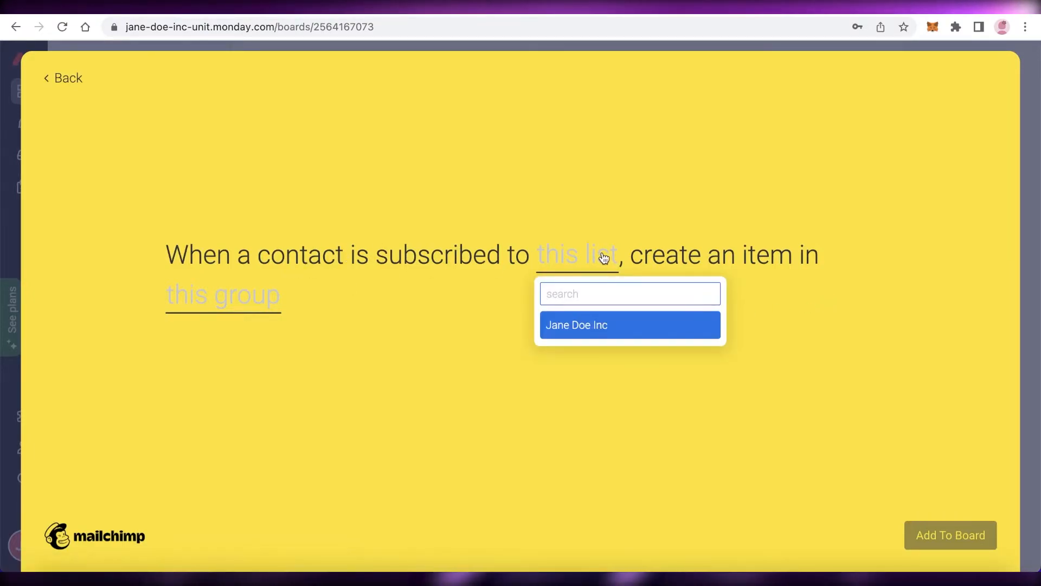
left_click(597, 323)
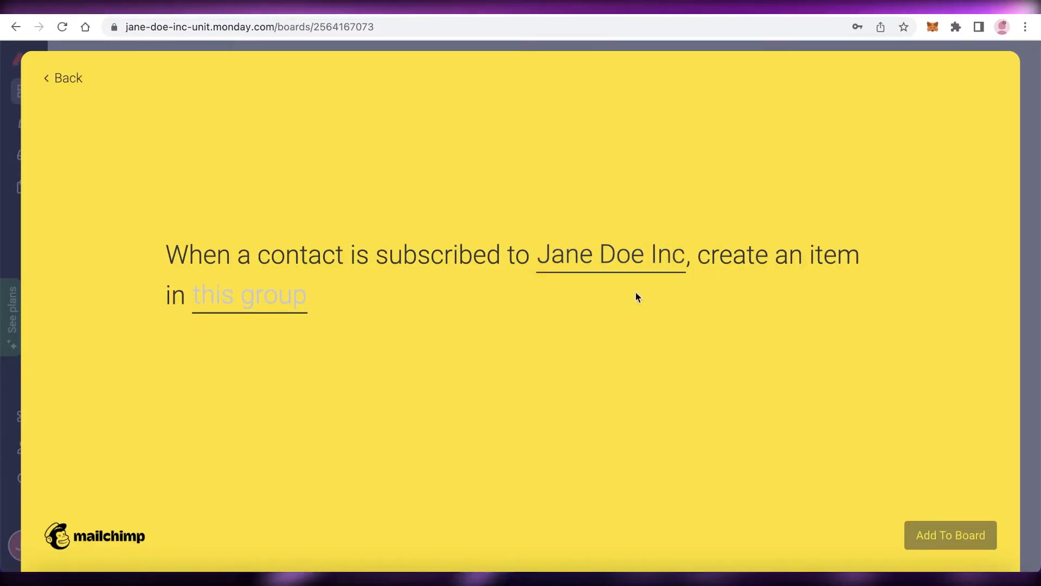
left_click(282, 297)
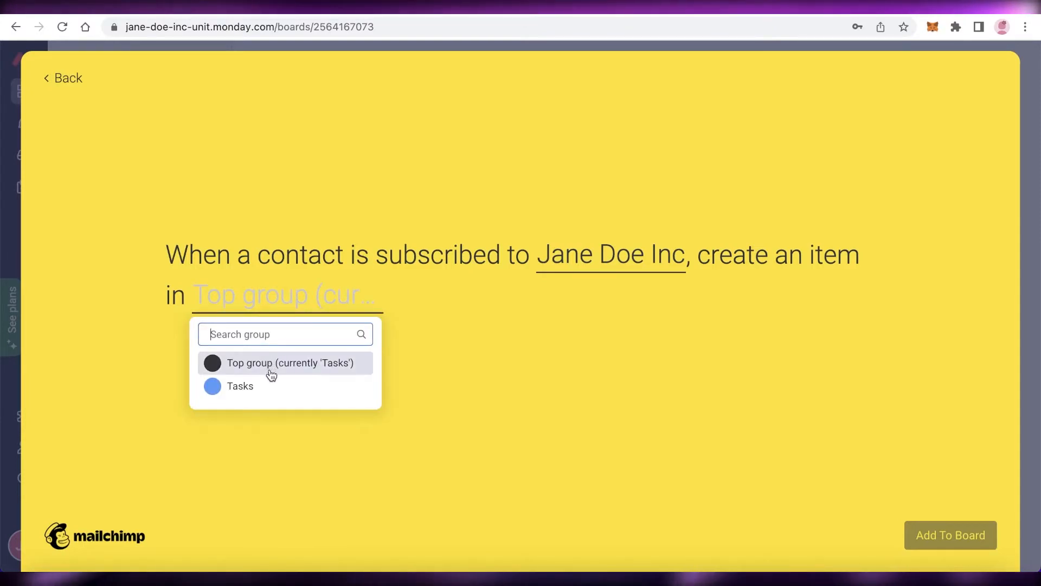
left_click(264, 388)
left_click(951, 535)
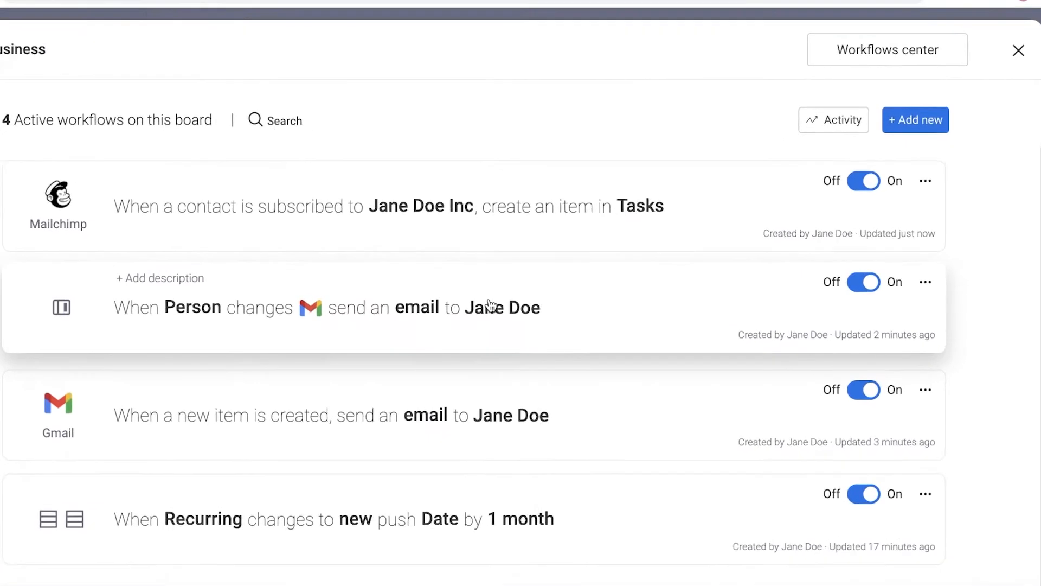
Start an automation from scratch in the workflows center and set its trigger to Status changes to Done
left_click(930, 84)
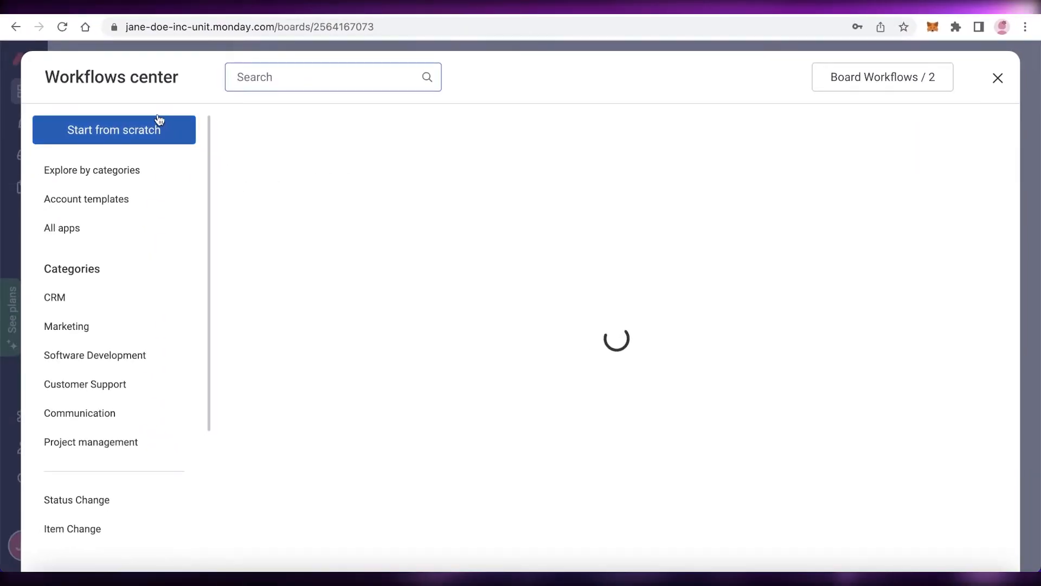
left_click(159, 121)
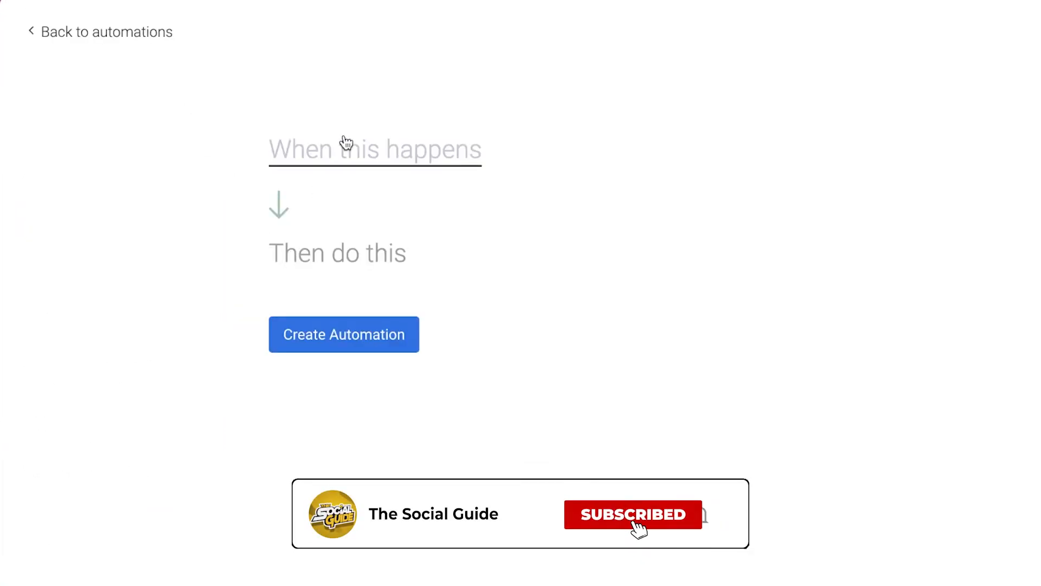
left_click(346, 142)
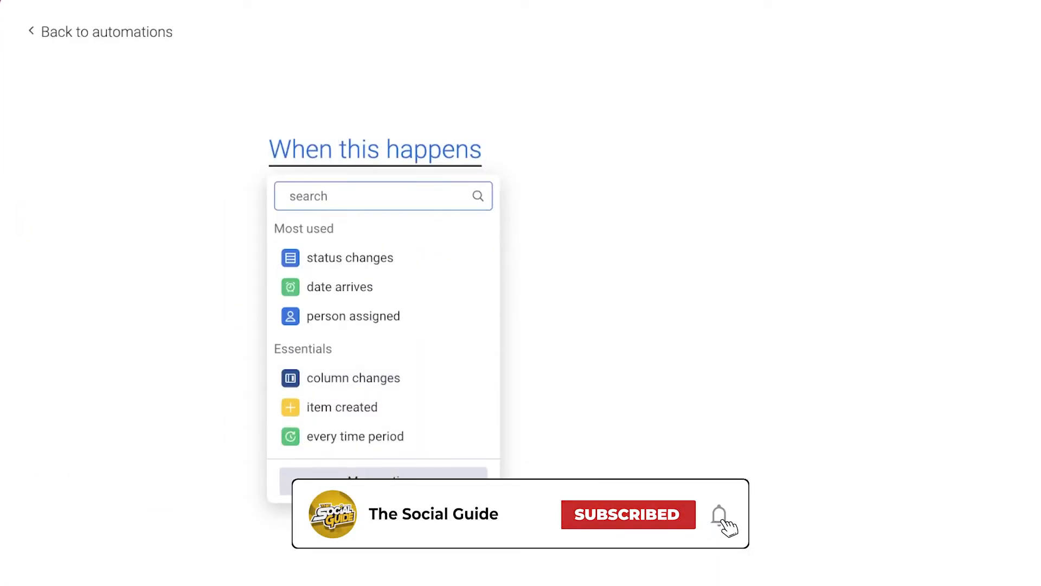
left_click(382, 482)
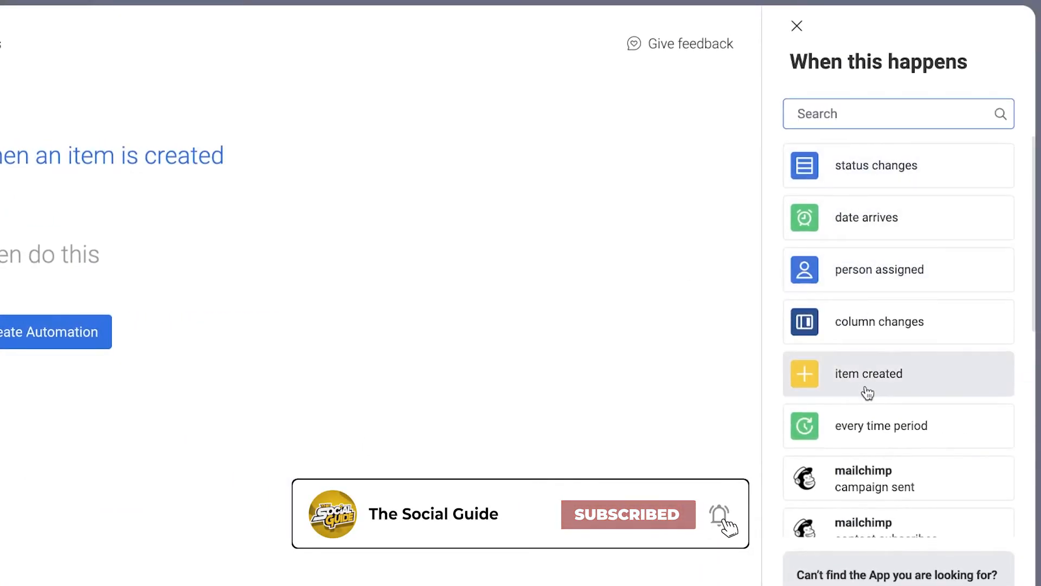
left_click(862, 166)
left_click(458, 164)
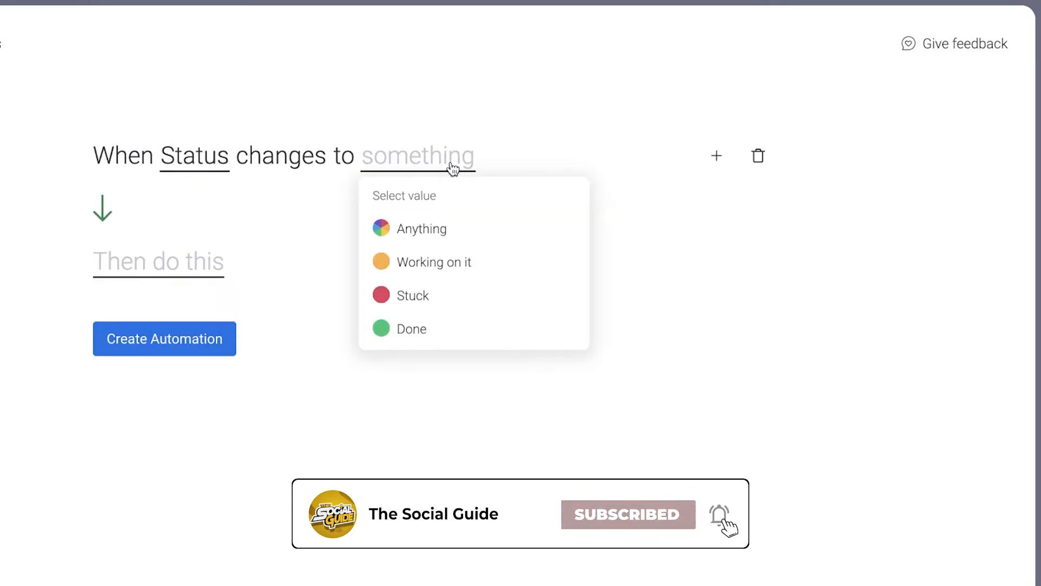
left_click(438, 325)
Set the action to send an email through Gmail, view its email fields, and leave the automation without creating it
left_click(142, 268)
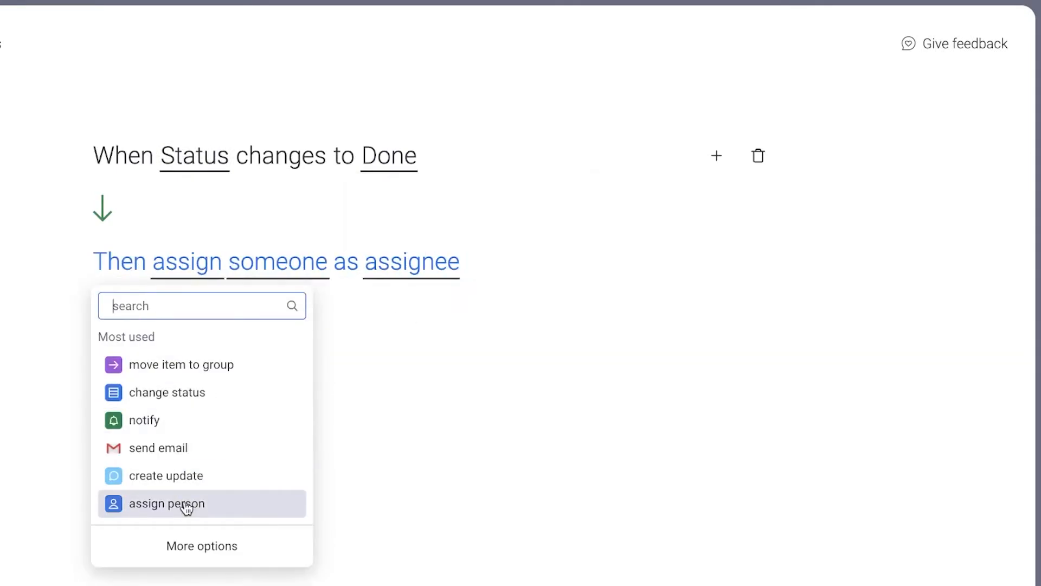
left_click(202, 546)
scroll(841, 379, "down", 5)
scroll(841, 379, "down", 5)
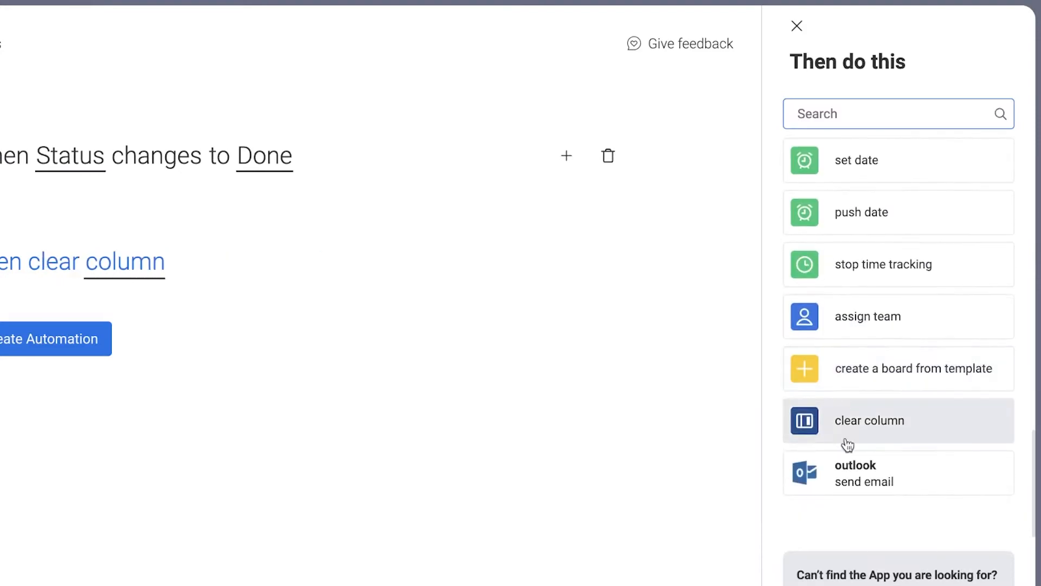
scroll(846, 434, "up", 15)
left_click(848, 111)
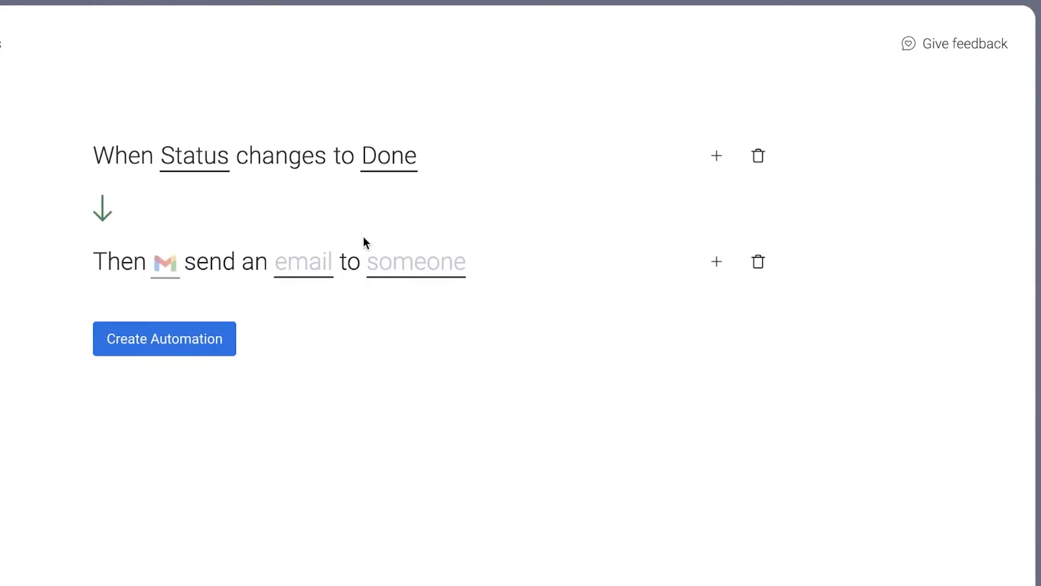
left_click(329, 267)
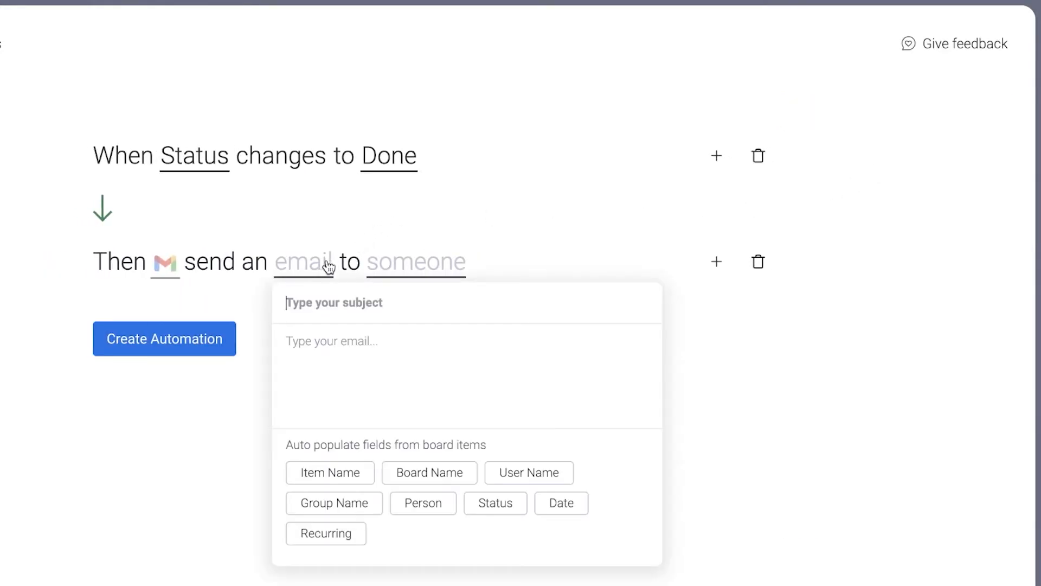
left_click(430, 256)
left_click(114, 253)
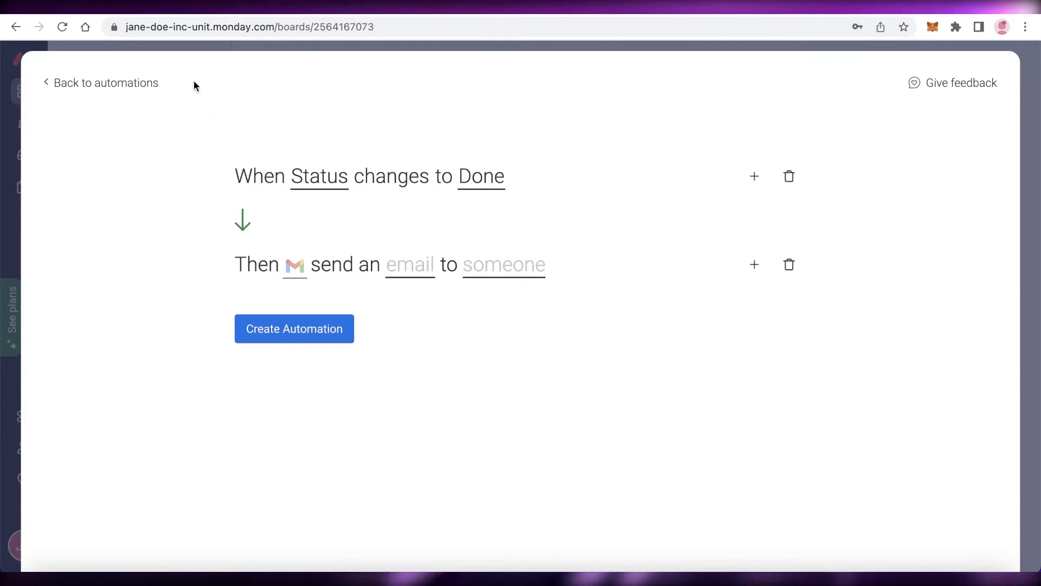
left_click(122, 82)
Search the workflows center for "mail" and use the Mailchimp recipe that creates an item with statistics some time after a campaign is sent
type("mail")
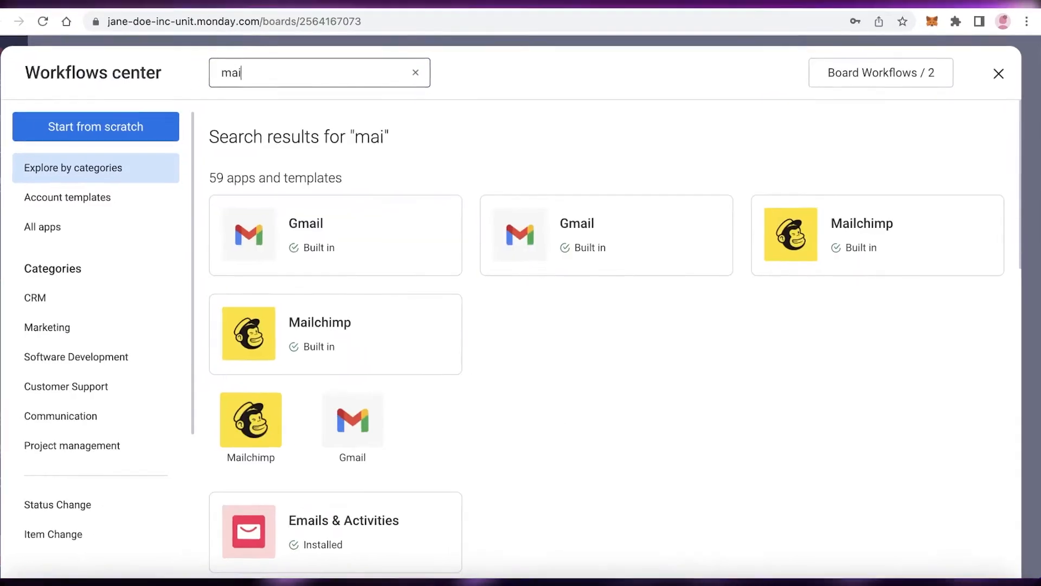
scroll(717, 163, "down", 4)
scroll(718, 162, "up", 4)
left_click(722, 216)
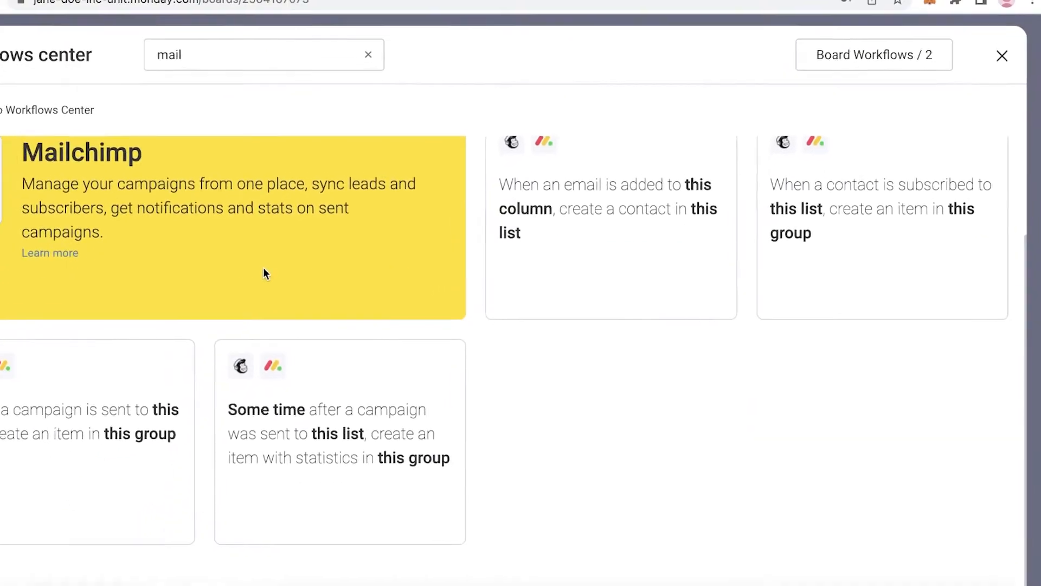
scroll(33, 369, "down", 2)
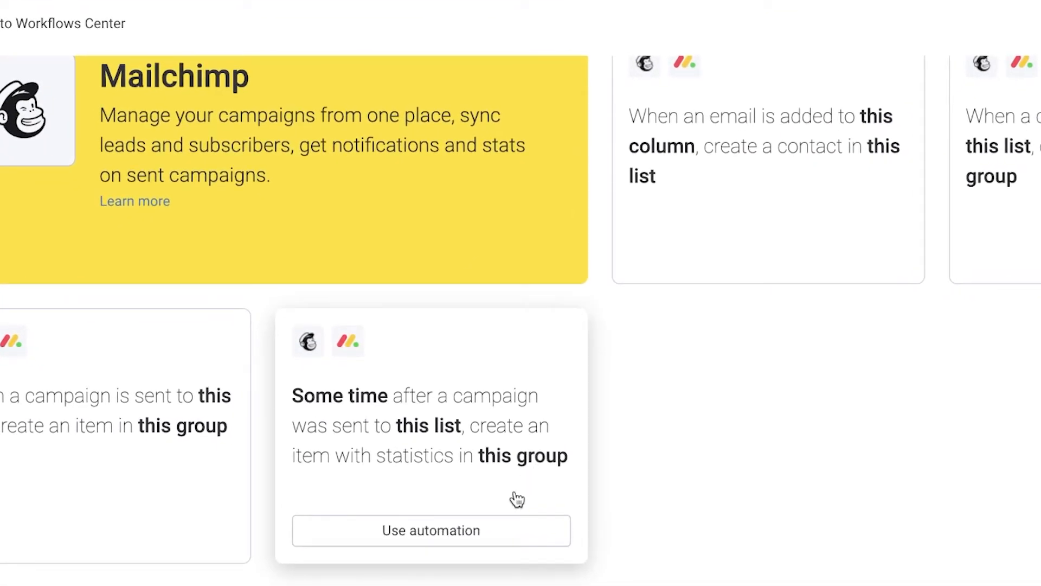
left_click(466, 539)
left_click(462, 271)
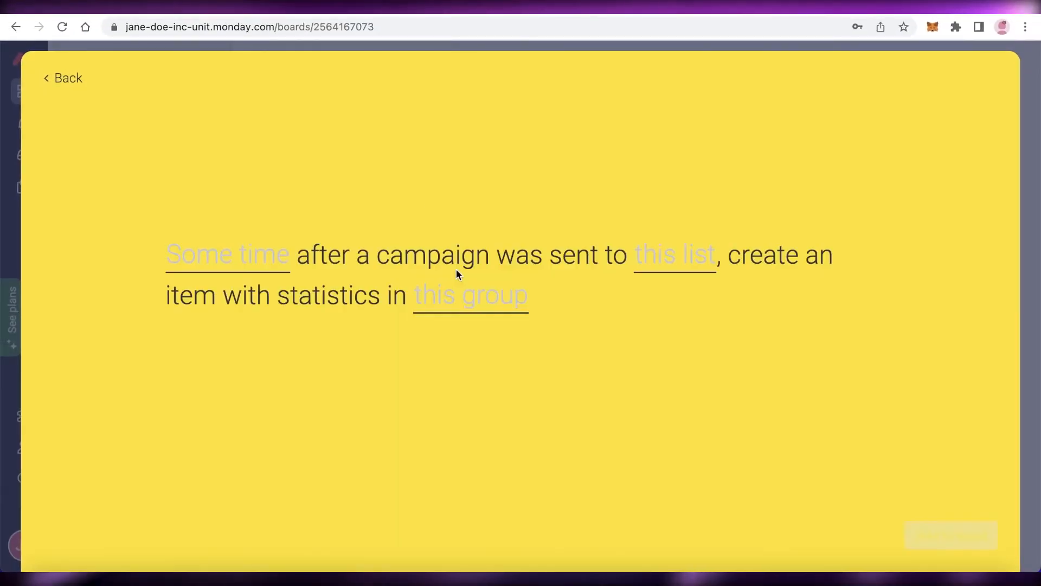
Set the campaign statistics recipe's delay to 12 days and its Mailchimp list to Jane Doe Inc
left_click(214, 246)
type("12")
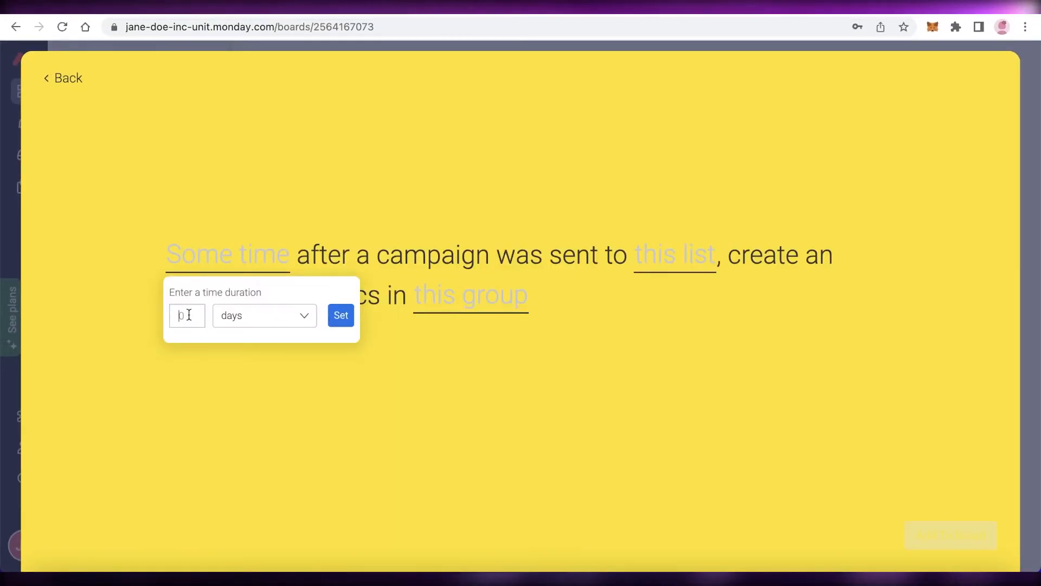
key("Return")
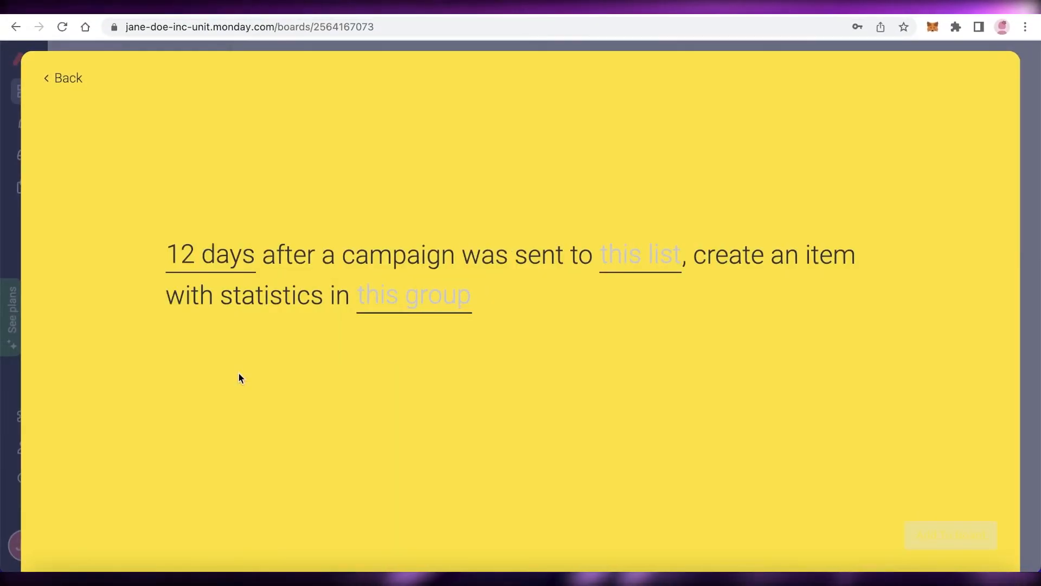
left_click(640, 258)
left_click(649, 327)
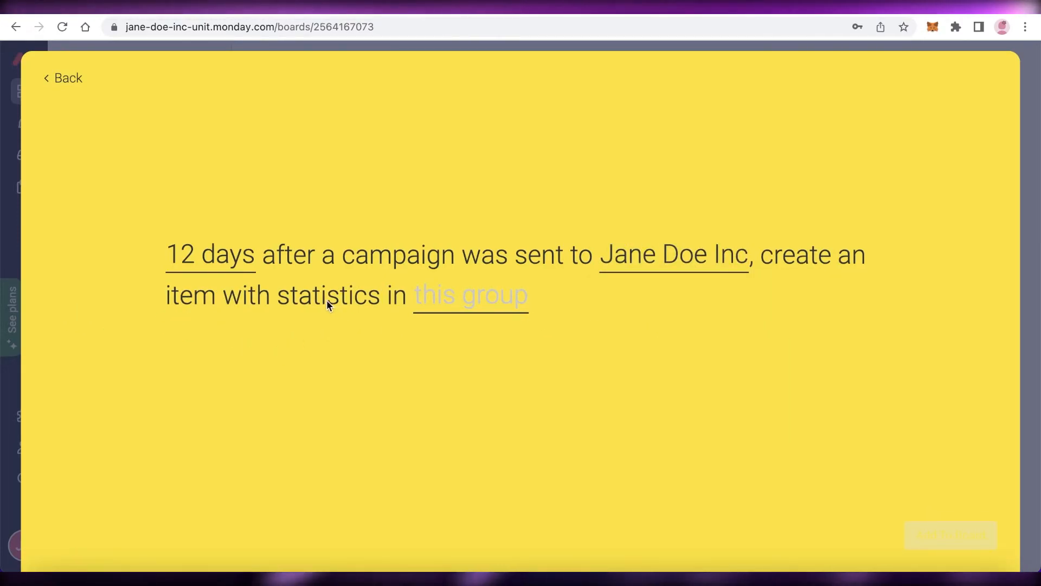
Set the recipe's target group to Top group and add the automation to the board
left_click(432, 296)
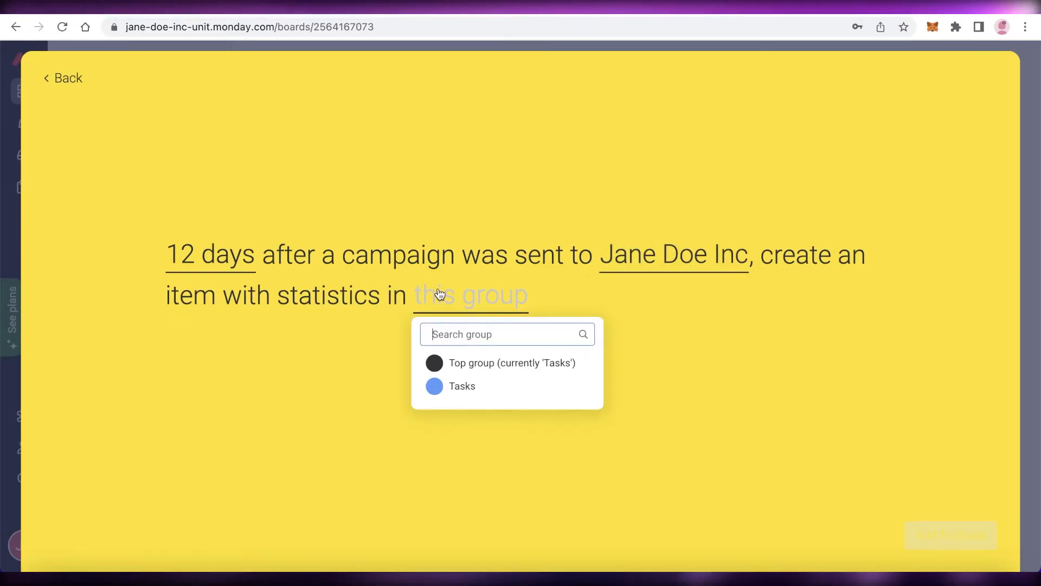
left_click(469, 362)
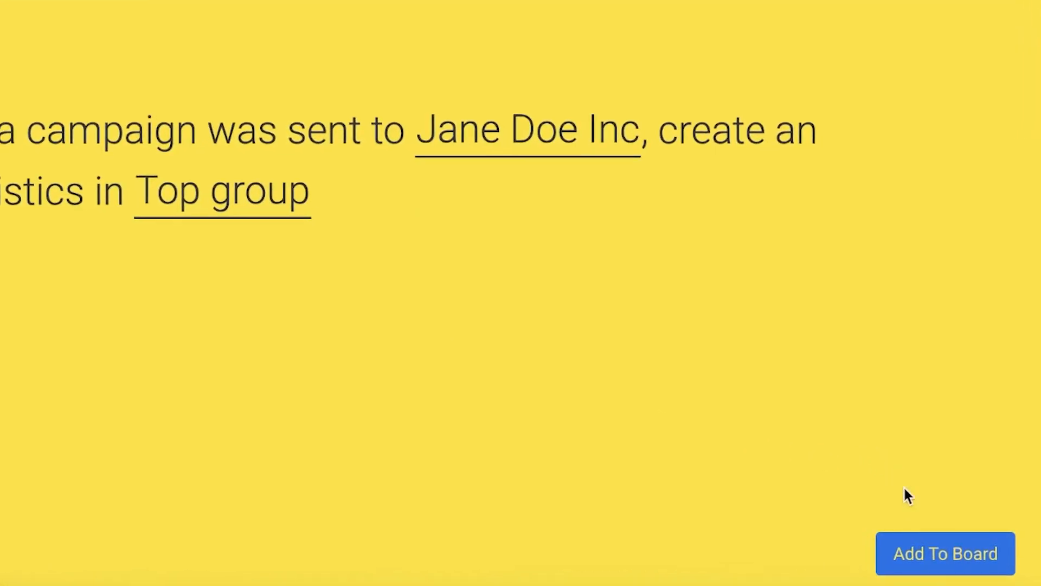
left_click(914, 556)
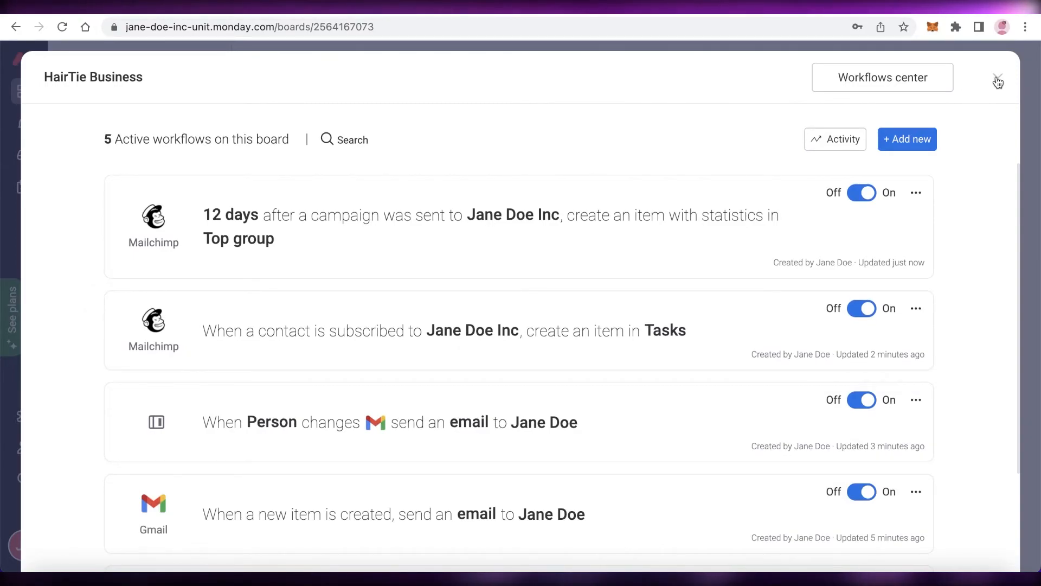
Review the active workflows on the HairTie Business board and return to its main table
scroll(669, 340, "down", 2)
scroll(255, 329, "up", 2)
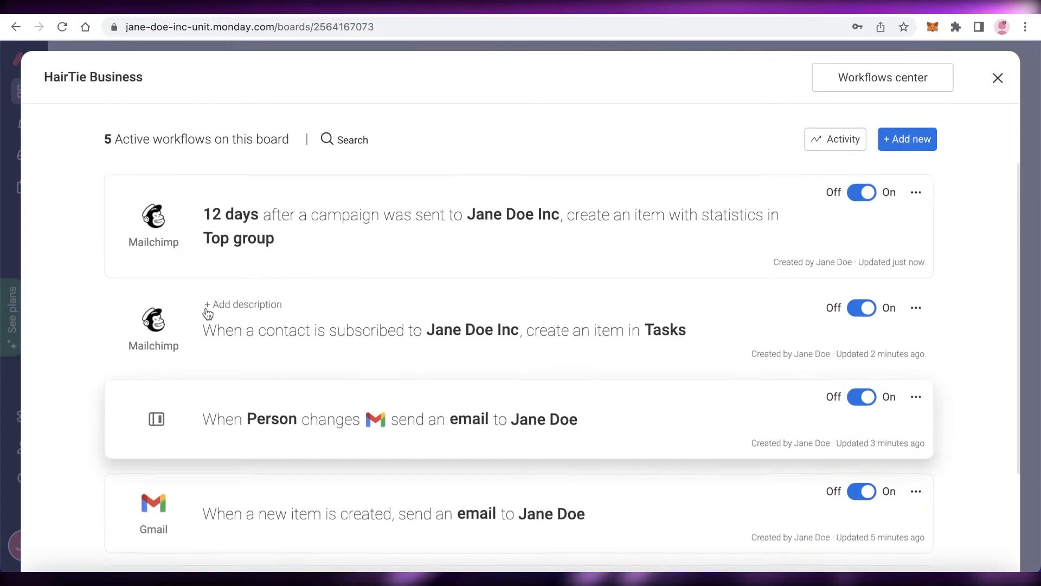
left_click(997, 79)
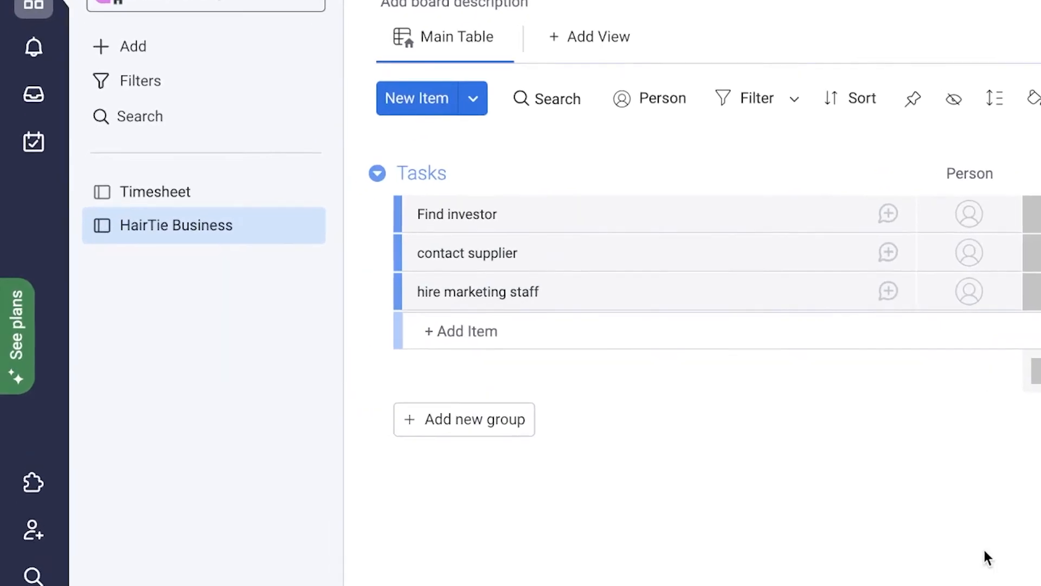
Open the subscription plans and compare the prices and included features from Individual to Enterprise
left_click(15, 322)
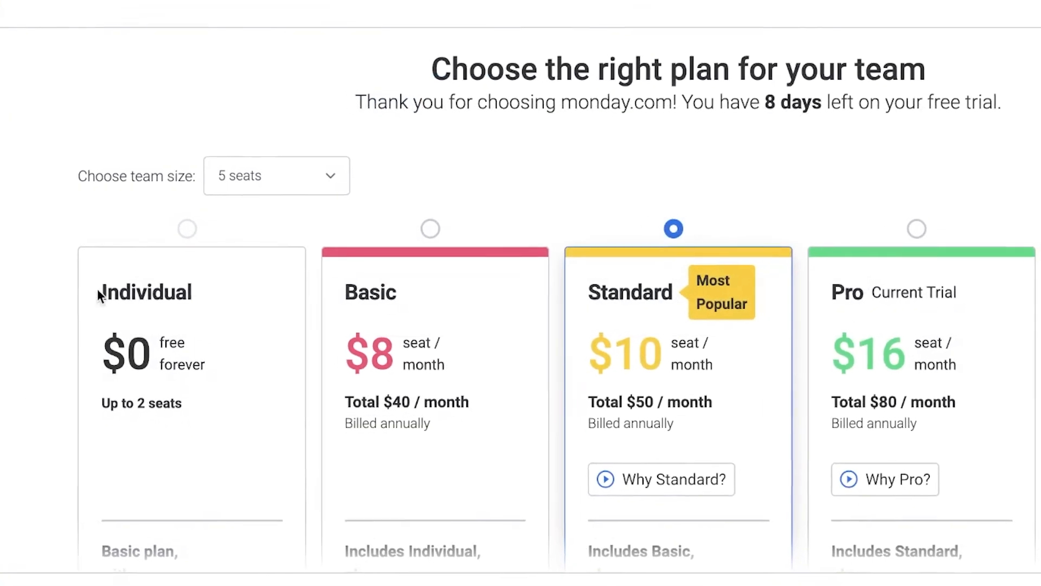
scroll(376, 207, "down", 9)
scroll(154, 288, "up", 9)
scroll(152, 295, "down", 2)
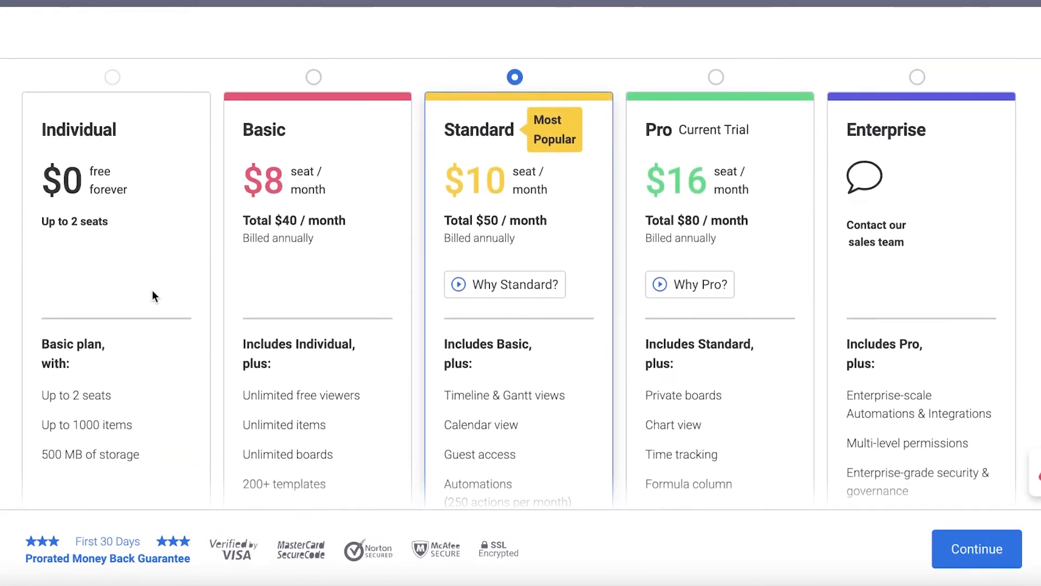
scroll(225, 217, "up", 1)
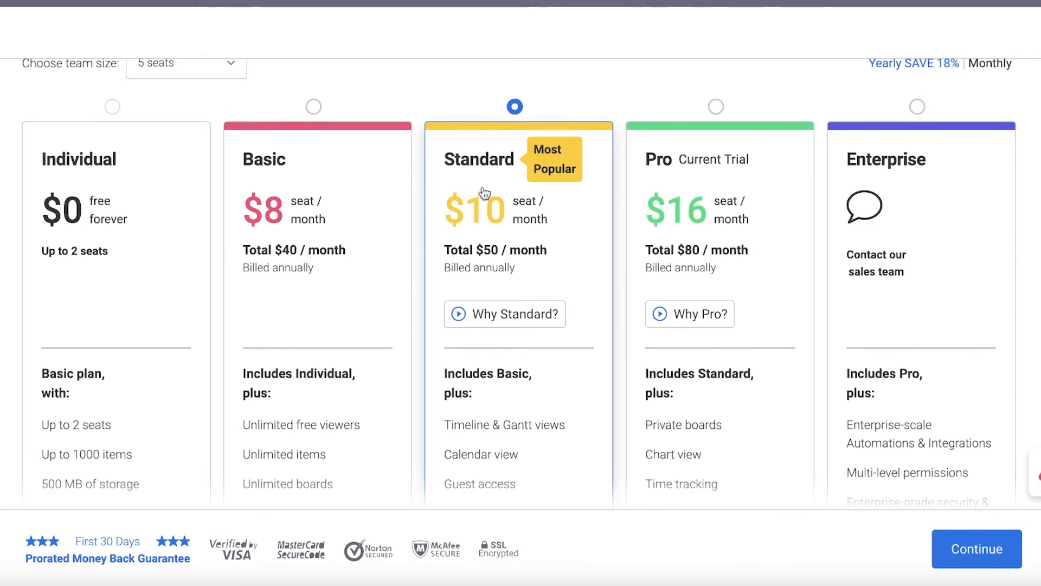
scroll(475, 199, "down", 1)
scroll(529, 205, "up", 1)
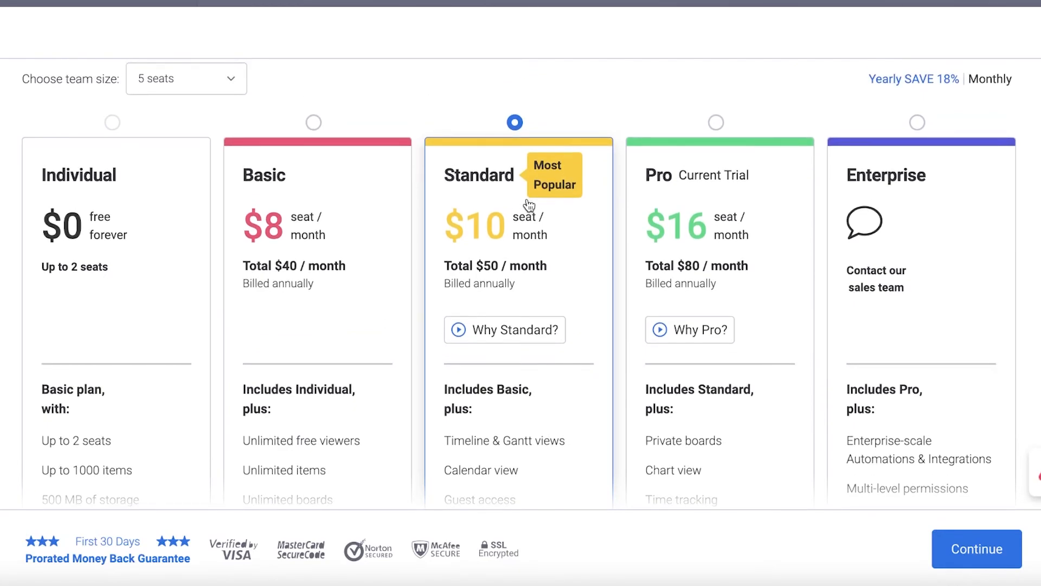
scroll(530, 205, "down", 2)
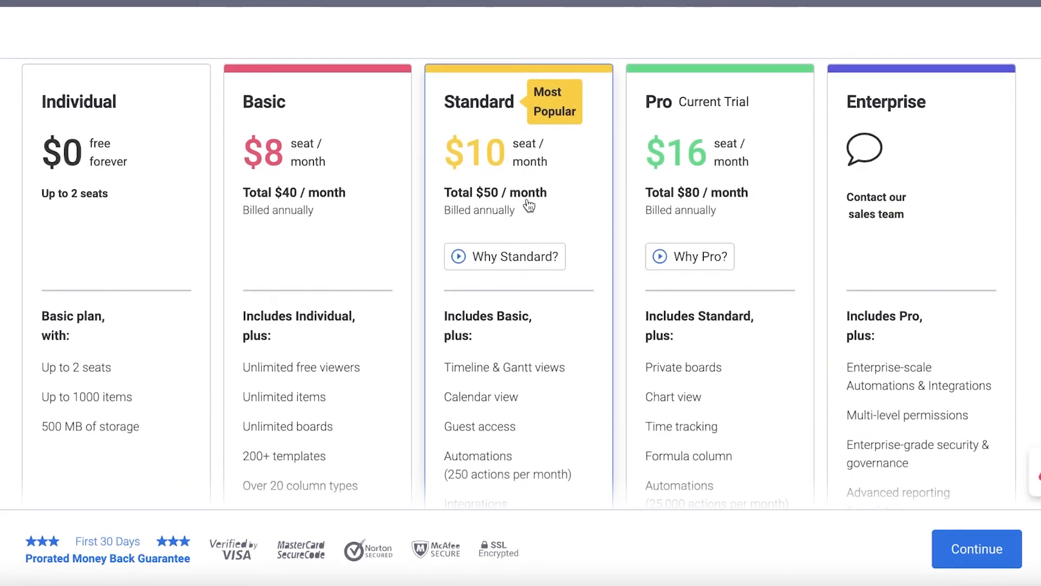
scroll(529, 205, "down", 1)
scroll(526, 349, "down", 1)
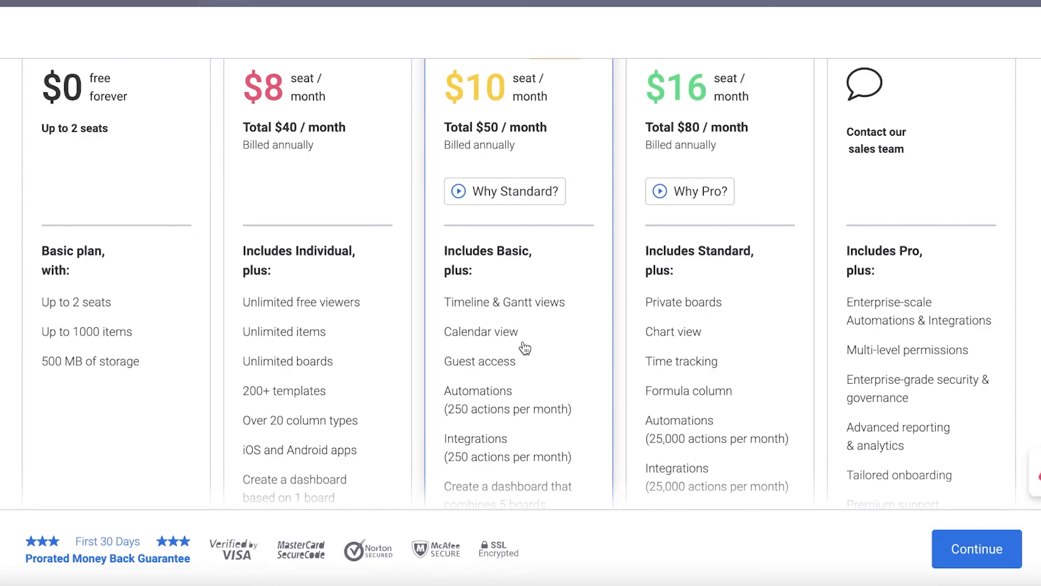
Examine the plans' full feature lists, including the monthly automation and integration allowances and the Standard plan's integrations description
scroll(525, 348, "down", 7)
scroll(523, 330, "up", 7)
scroll(539, 297, "down", 8)
scroll(539, 300, "up", 12)
scroll(539, 297, "down", 3)
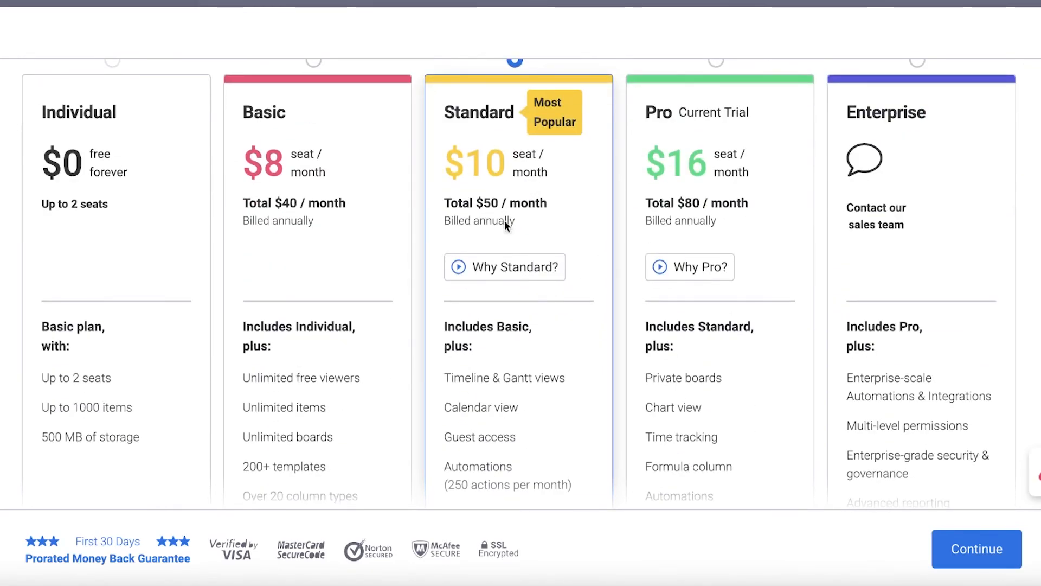
scroll(313, 214, "up", 3)
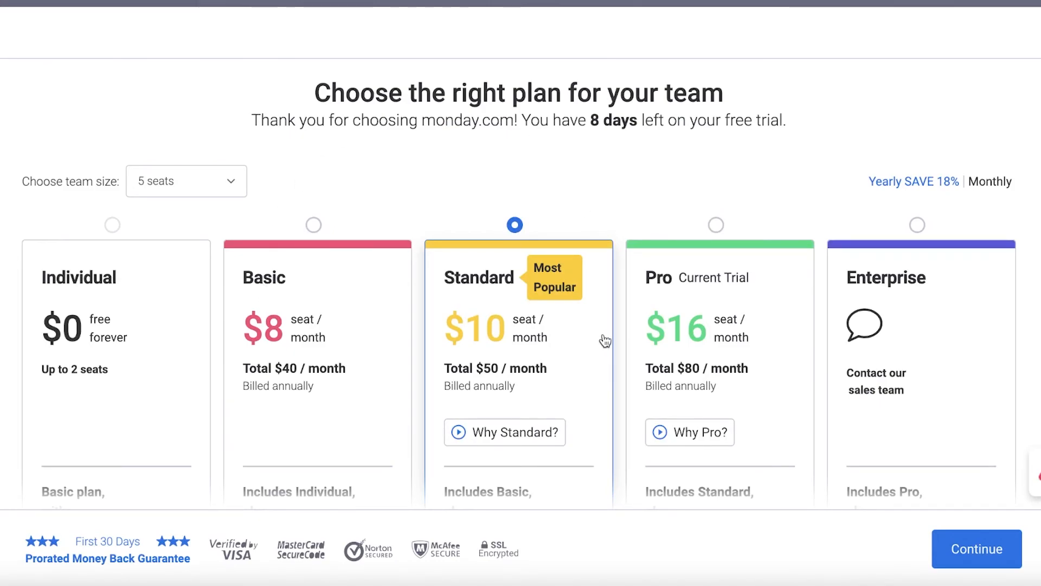
scroll(394, 298, "down", 12)
scroll(3, 282, "up", 7)
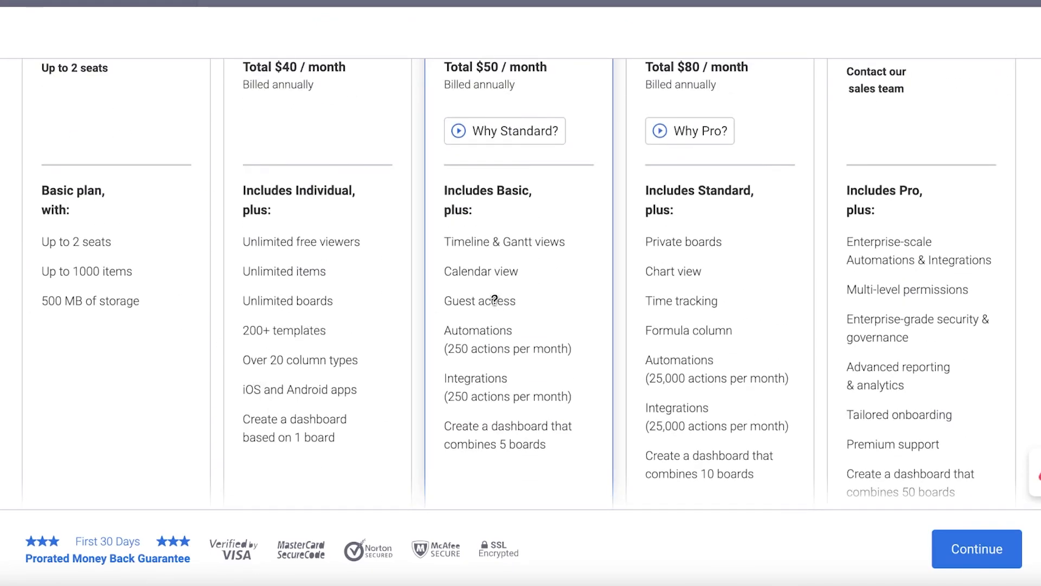
mouse_move(453, 395)
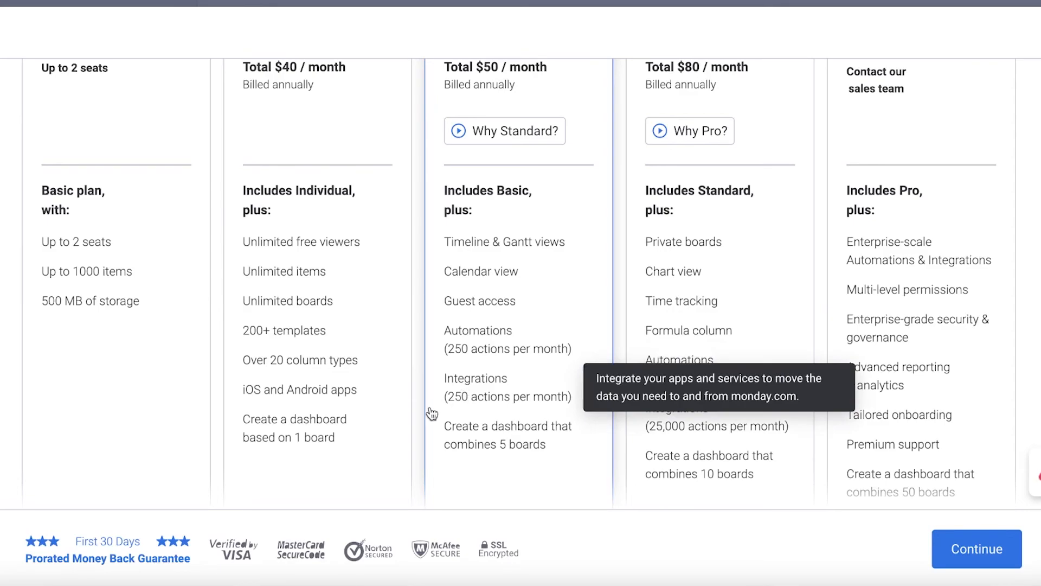
scroll(384, 428, "up", 5)
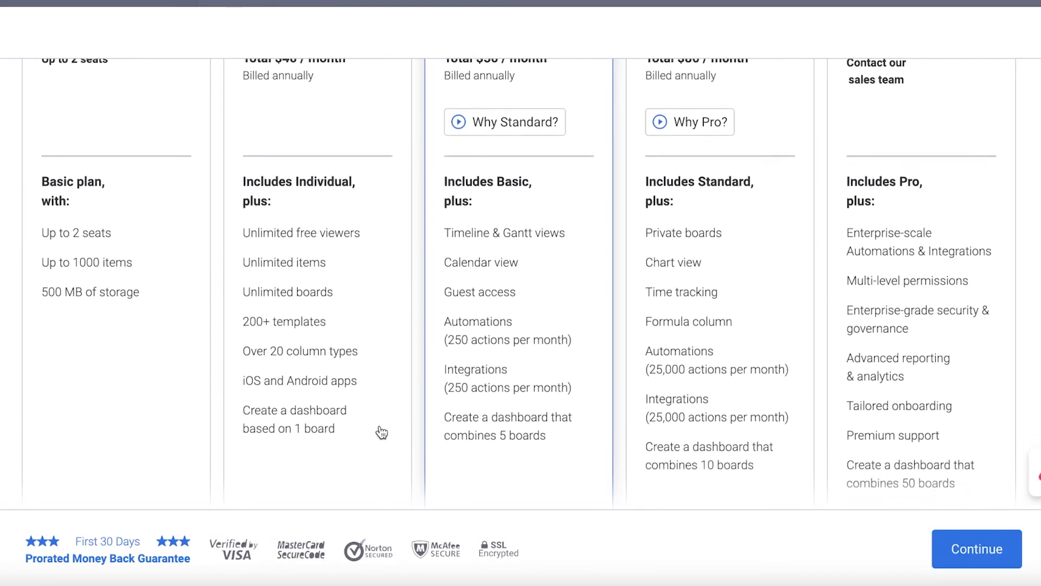
scroll(381, 432, "down", 5)
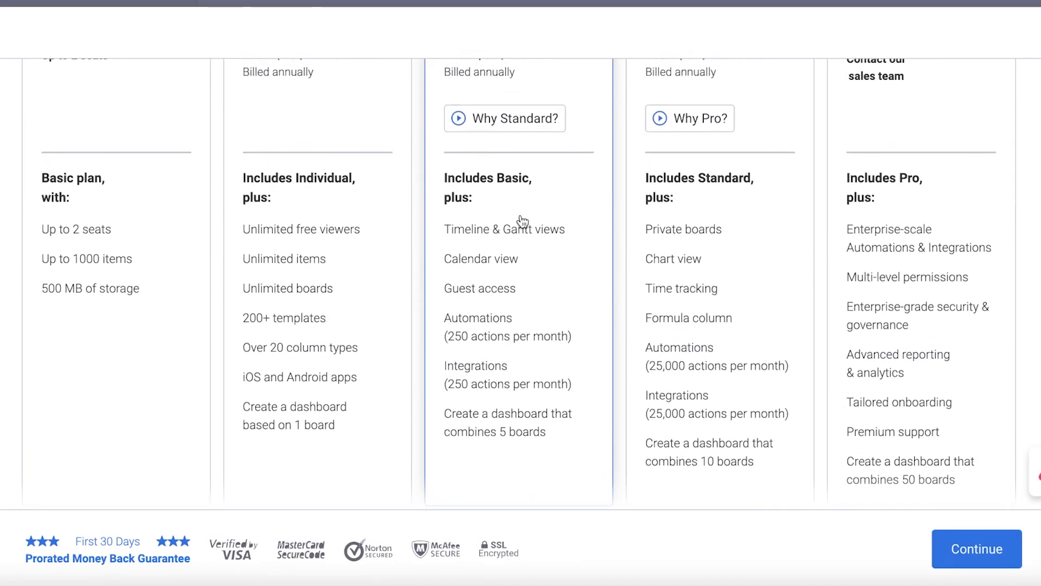
scroll(648, 228, "up", 3)
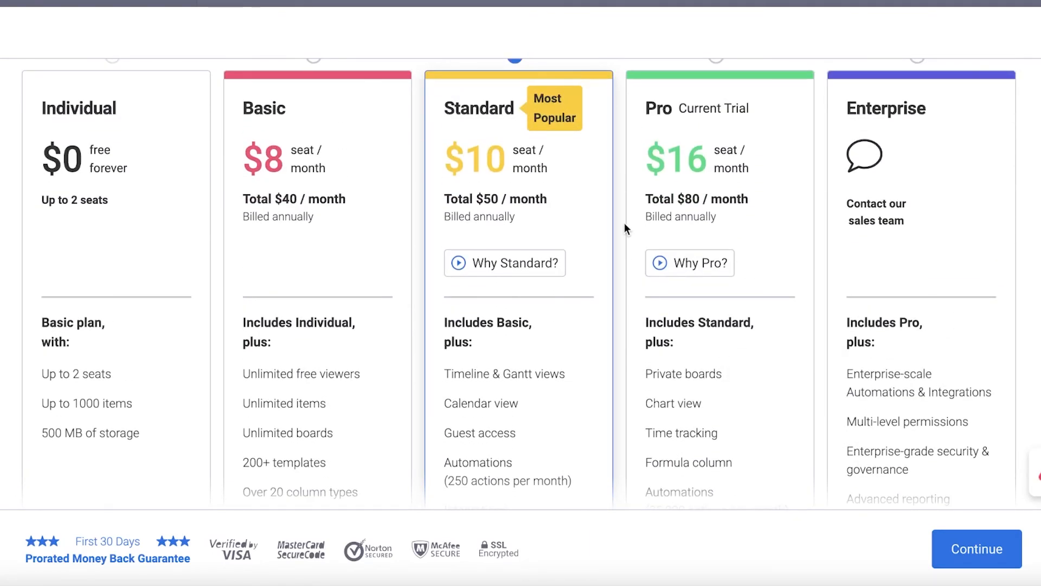
scroll(625, 228, "up", 1)
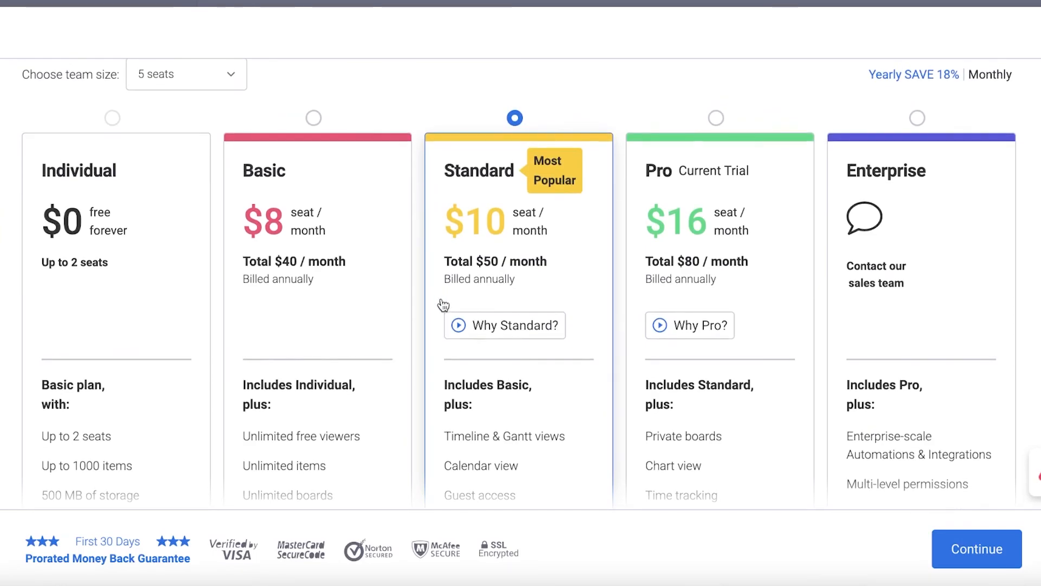
scroll(445, 314, "up", 2)
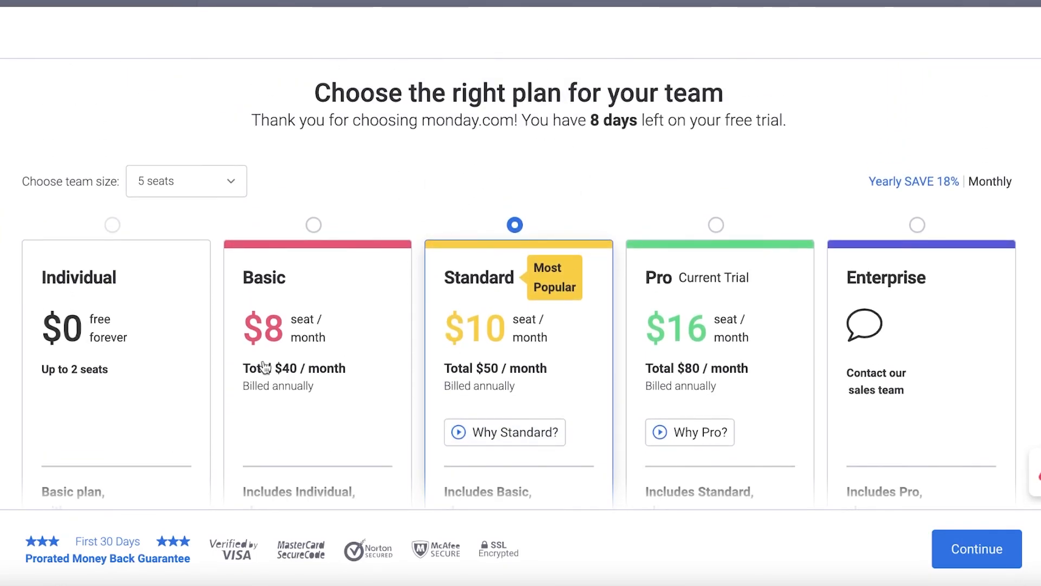
scroll(552, 321, "down", 5)
scroll(547, 325, "down", 3)
scroll(546, 326, "up", 7)
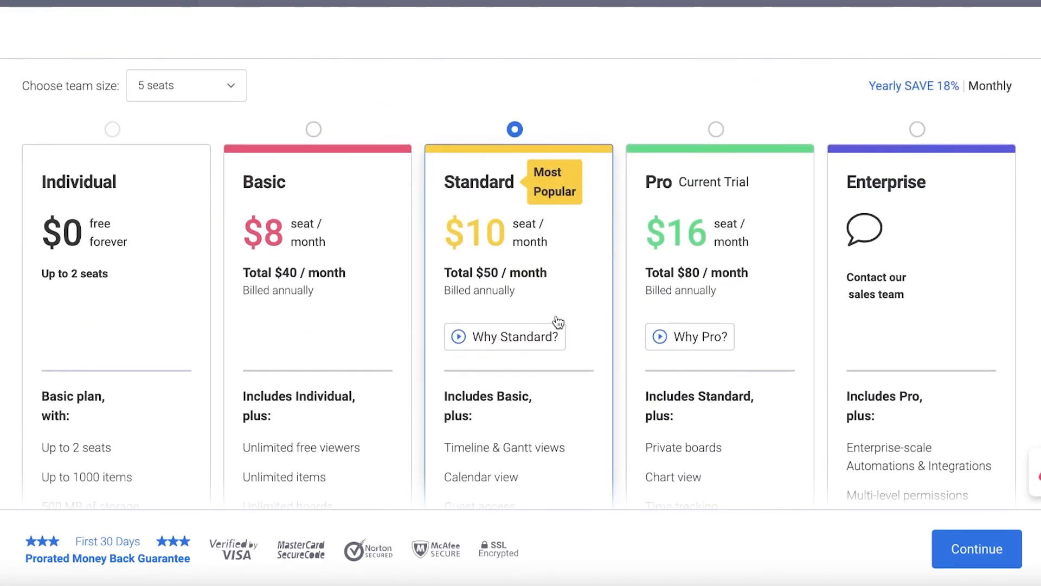